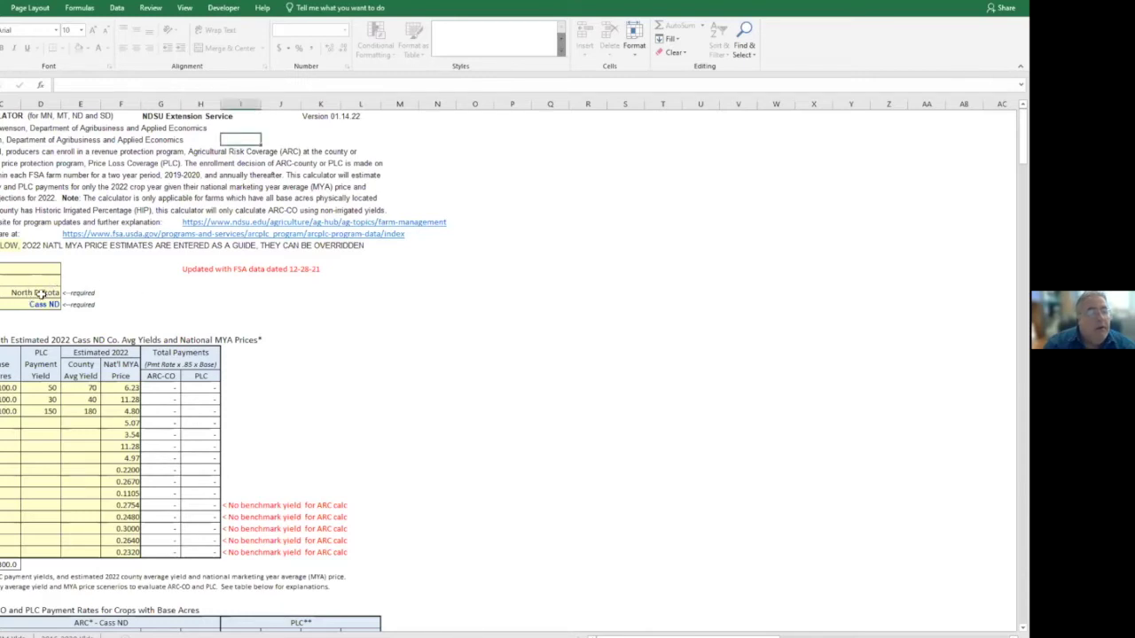
Step: Inspect the state choices and the county choices available for the farm, keeping North Dakota and Cass ND
{"action": "left_click", "coordinate": [41, 293]}
{"action": "left_click", "coordinate": [65, 293]}
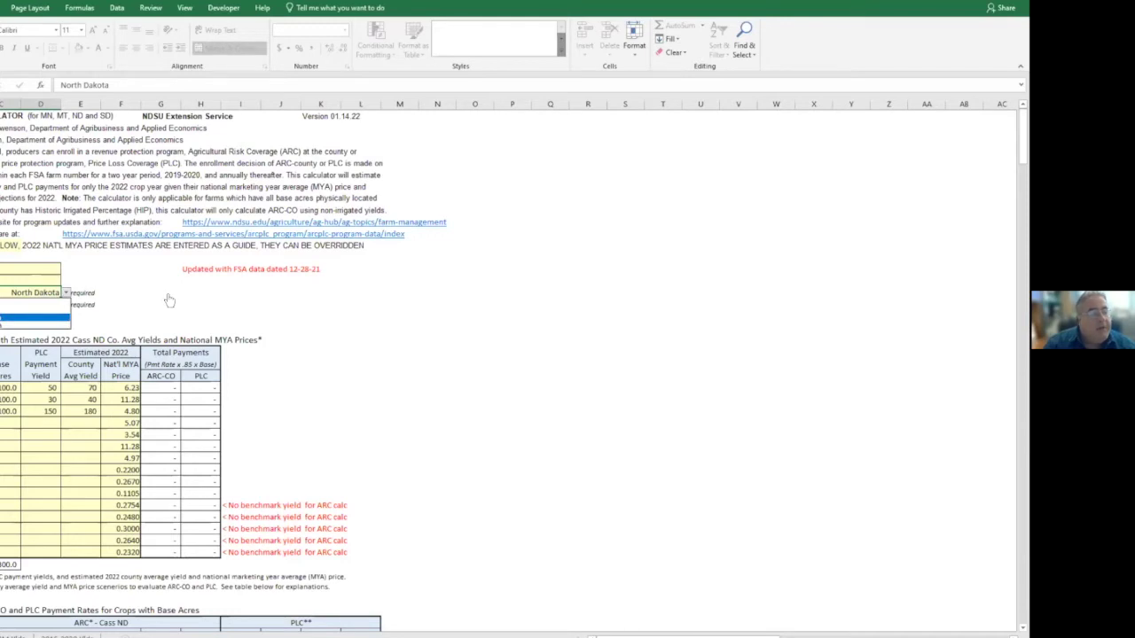
{"action": "left_click", "coordinate": [67, 293]}
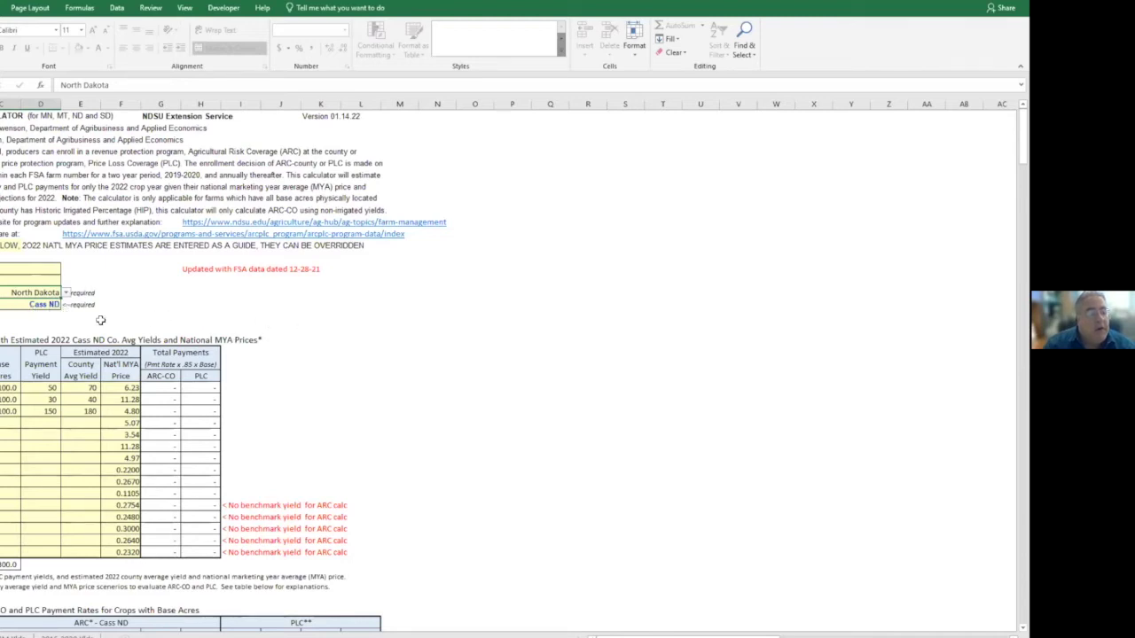
{"action": "left_click", "coordinate": [57, 308]}
{"action": "left_click", "coordinate": [66, 305]}
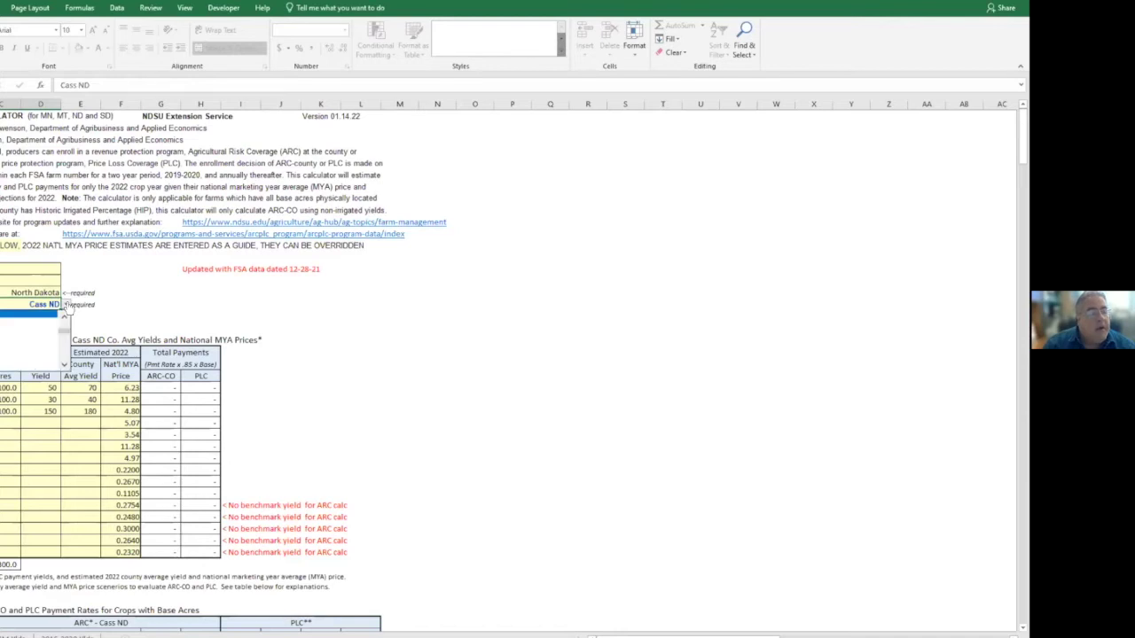
{"action": "key", "text": "Escape"}
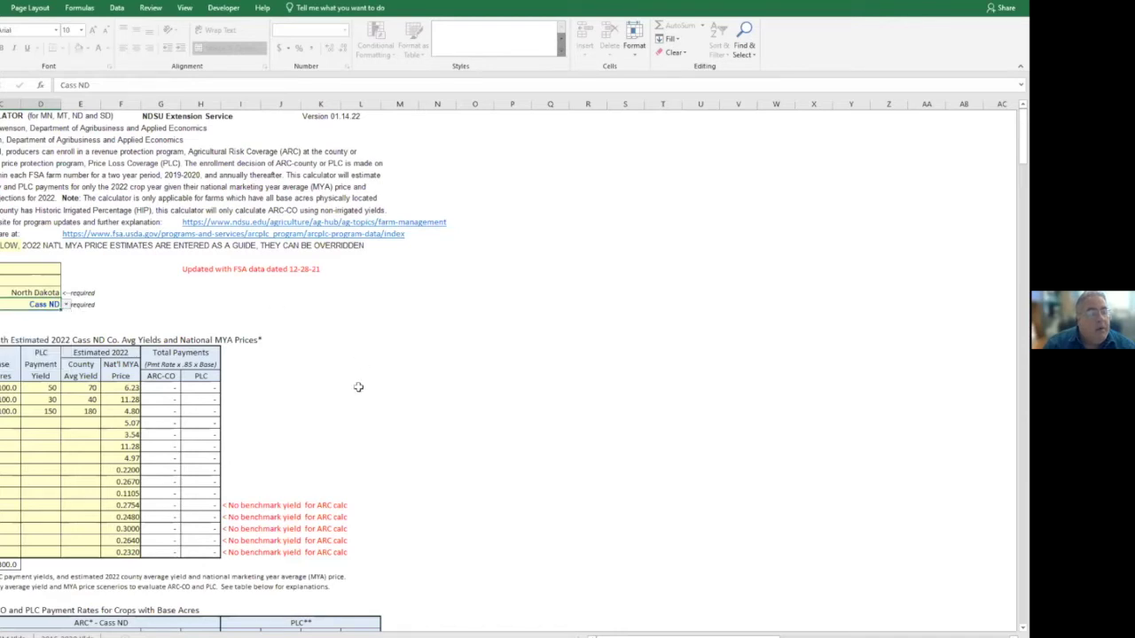
Step: Examine the ARC-CO and PLC payment rate and benchmark tables, and the worksheets with 2022 benchmark yields and 2016–2020 yields
{"action": "scroll", "coordinate": [352, 380], "scroll_direction": "down", "scroll_amount": 1}
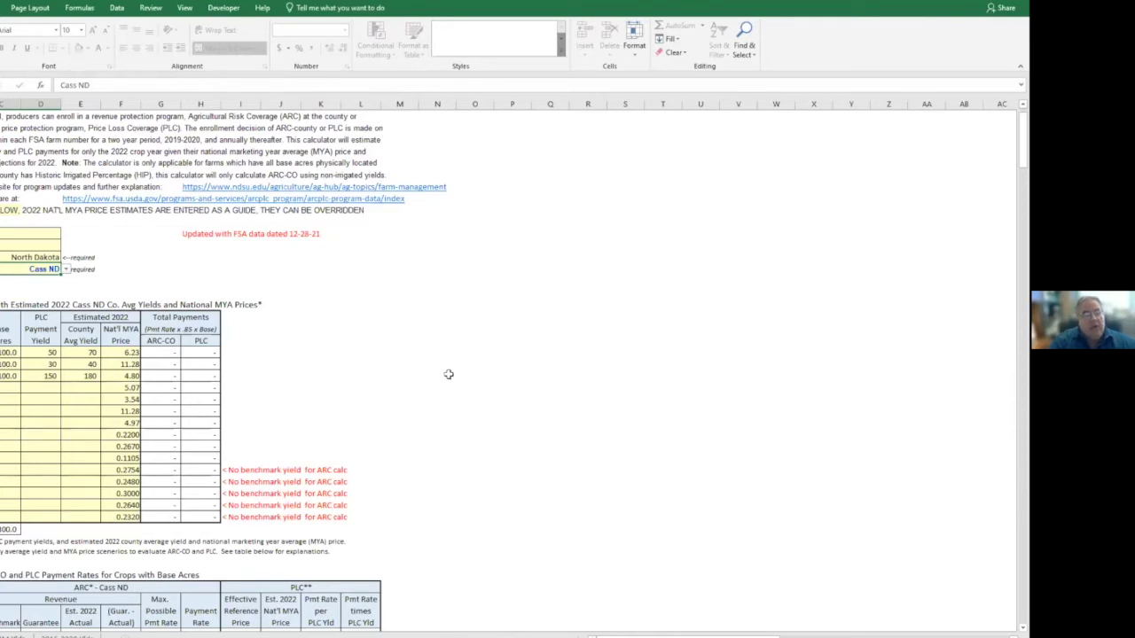
{"action": "scroll", "coordinate": [448, 372], "scroll_direction": "down", "scroll_amount": 7}
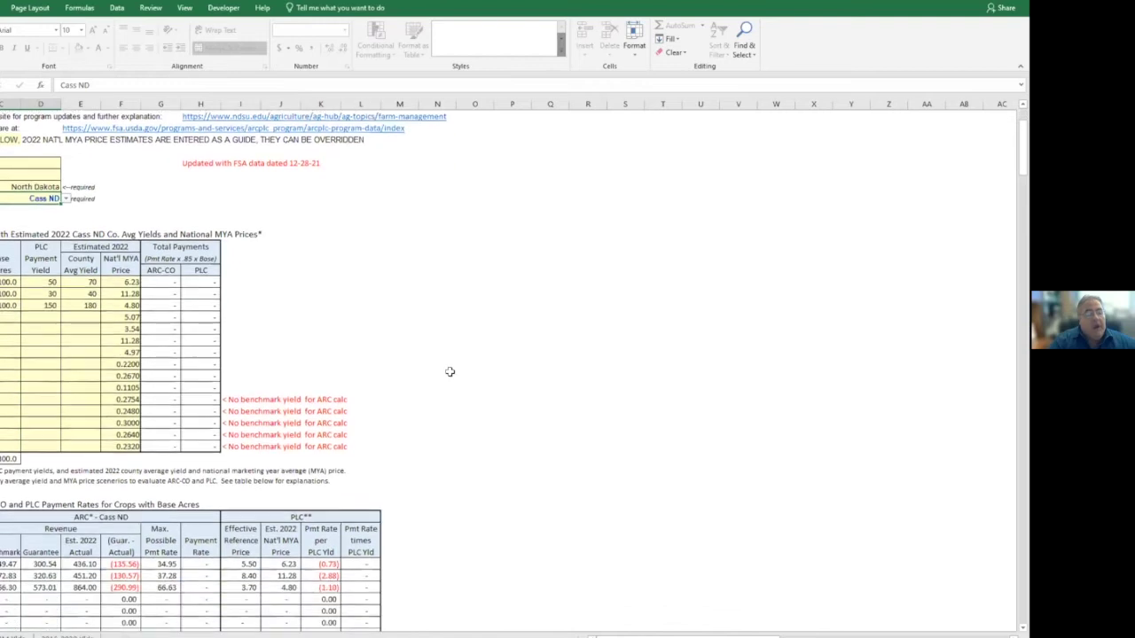
{"action": "scroll", "coordinate": [464, 383], "scroll_direction": "down", "scroll_amount": 1}
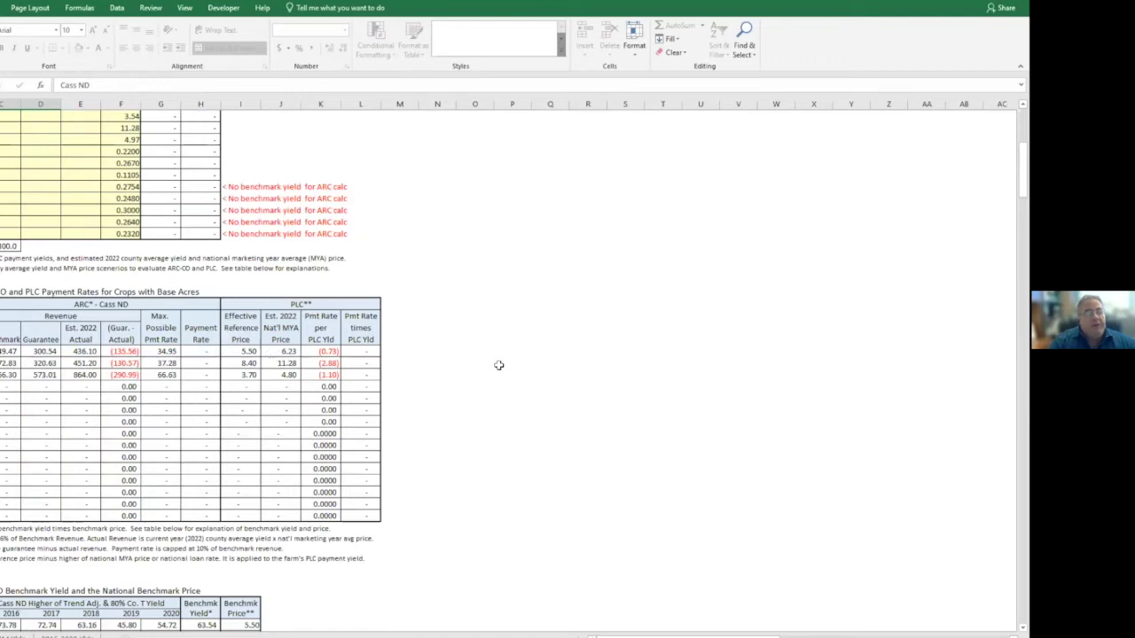
{"action": "scroll", "coordinate": [498, 364], "scroll_direction": "down", "scroll_amount": 6}
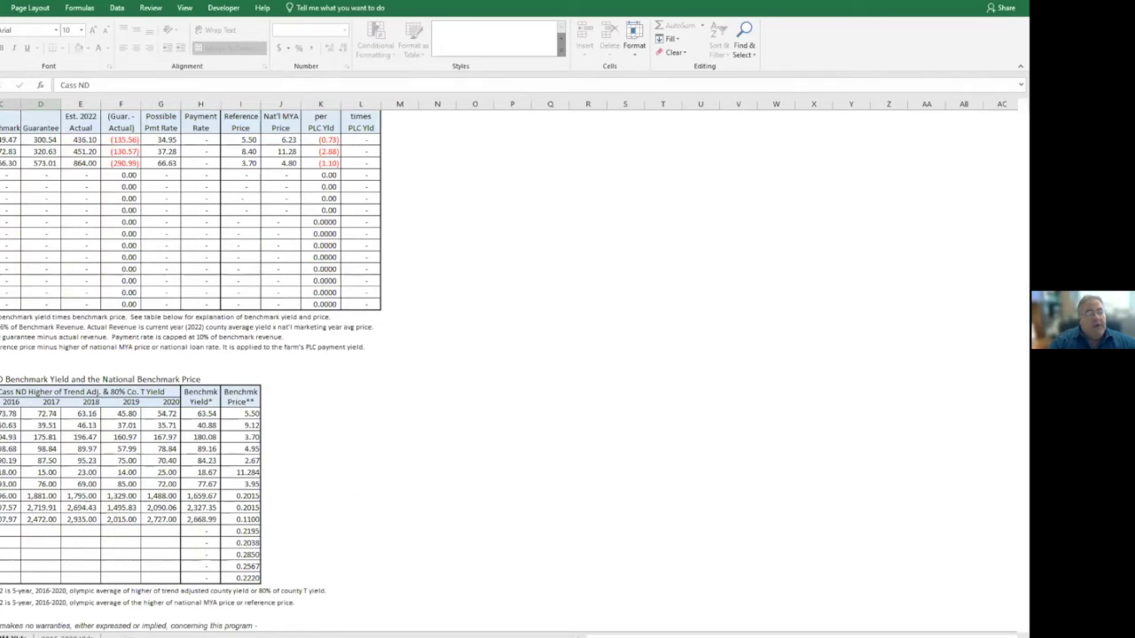
{"action": "key", "text": "ctrl+Page_Down"}
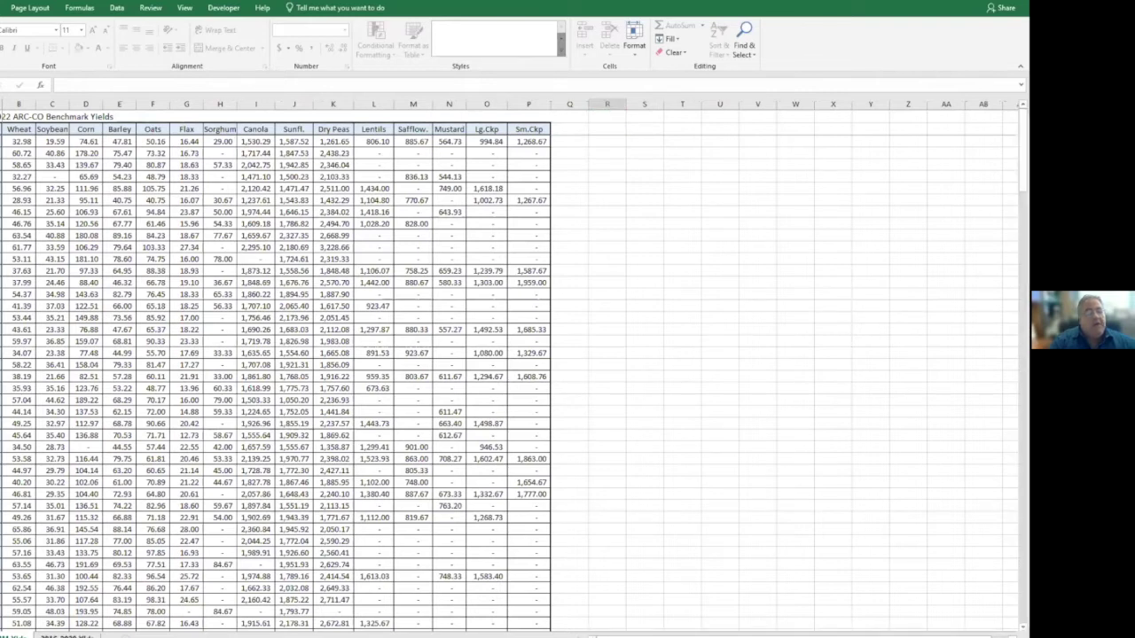
{"action": "key", "text": "ctrl+Page_Down"}
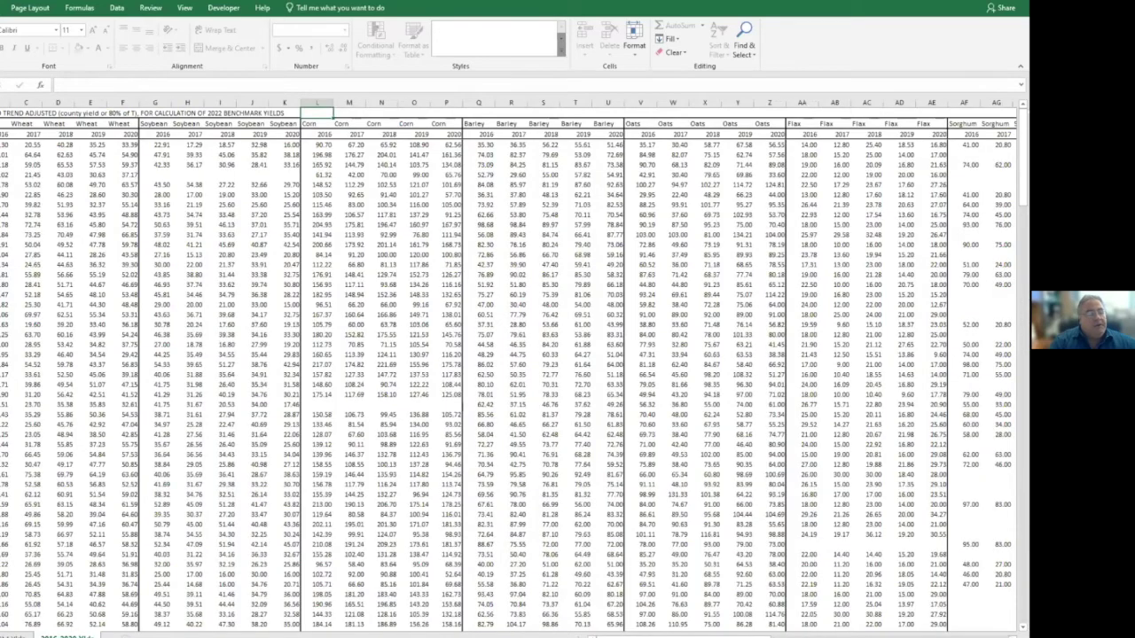
{"action": "key", "text": "ctrl+Page_Up"}
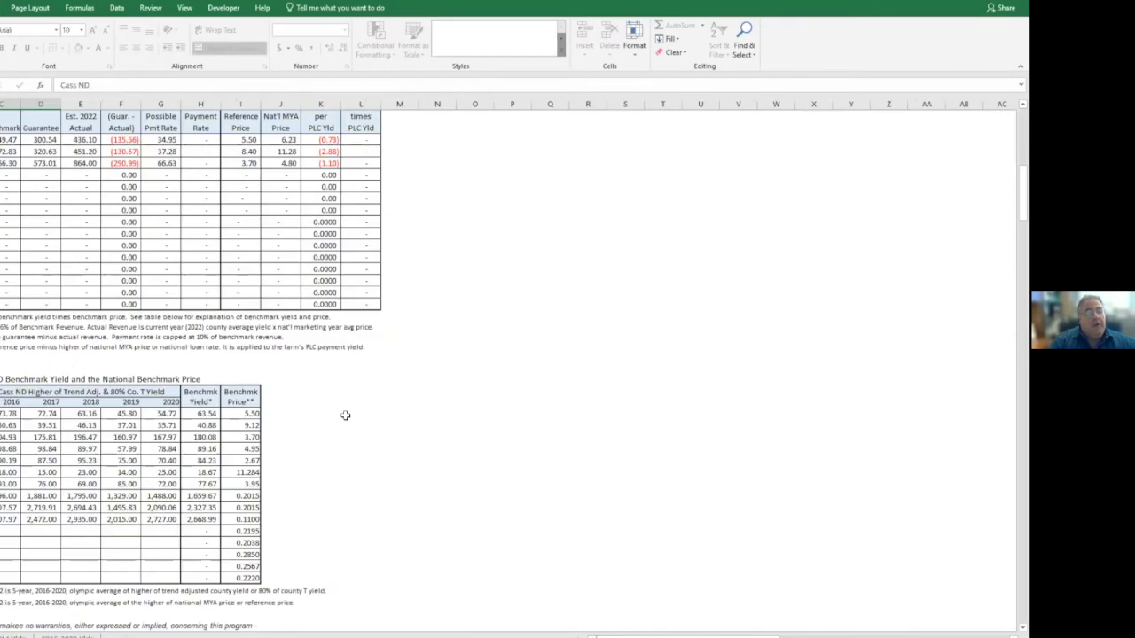
Step: Test an estimated 2022 county average yield of 10 for the first crop, and set it back to 70
{"action": "scroll", "coordinate": [344, 414], "scroll_direction": "up", "scroll_amount": 6}
{"action": "scroll", "coordinate": [344, 414], "scroll_direction": "up", "scroll_amount": 3}
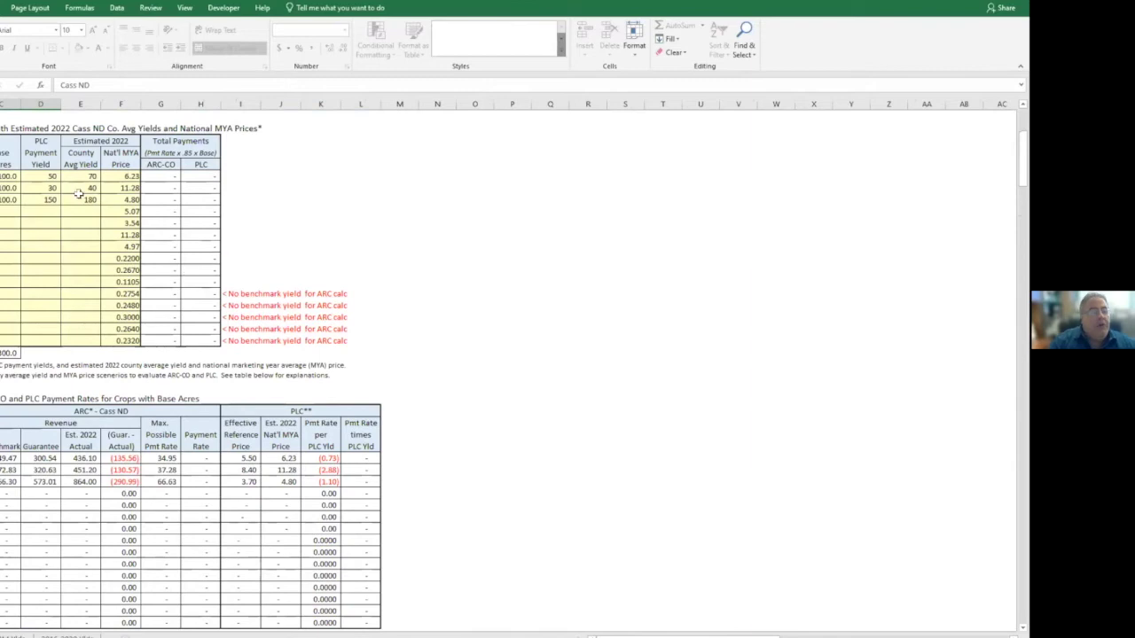
{"action": "left_click", "coordinate": [90, 178]}
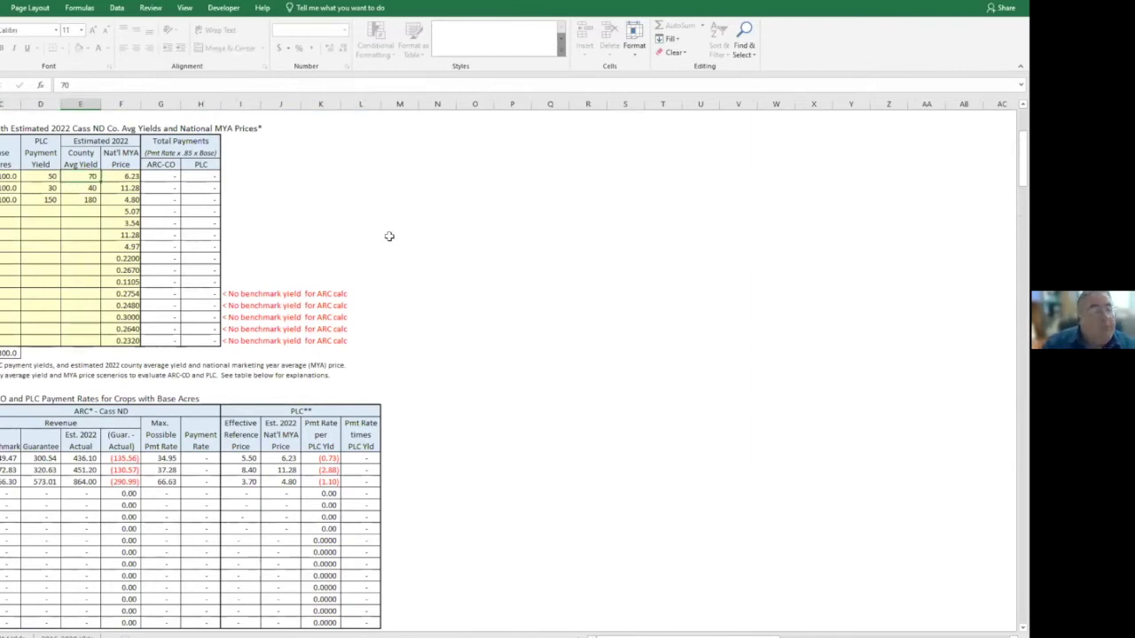
{"action": "type", "text": "10"}
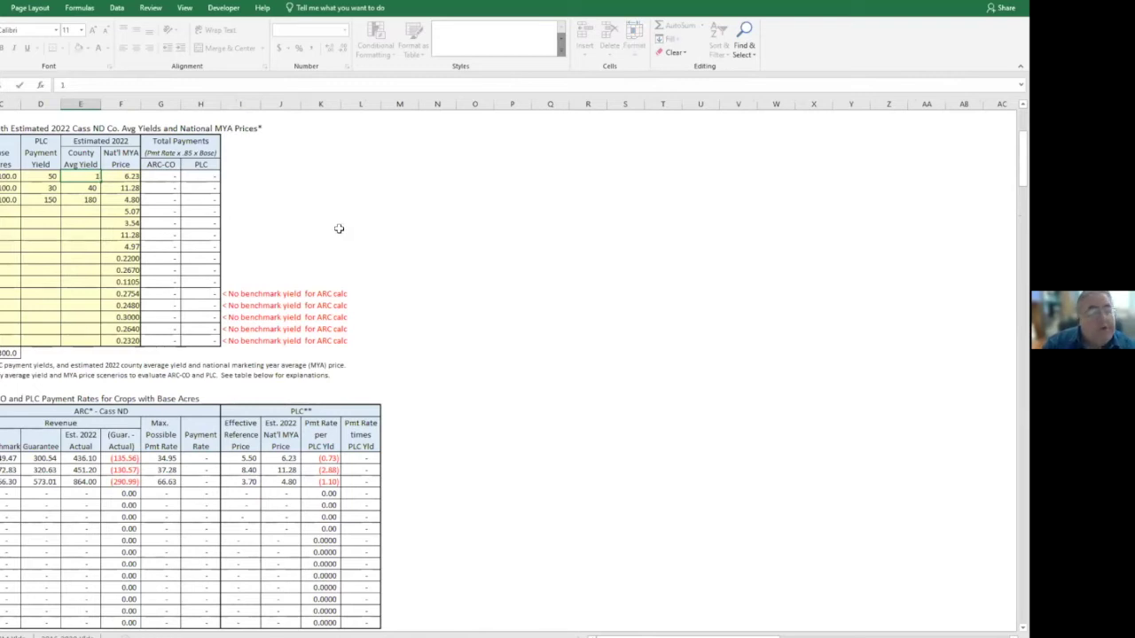
{"action": "left_click", "coordinate": [336, 226]}
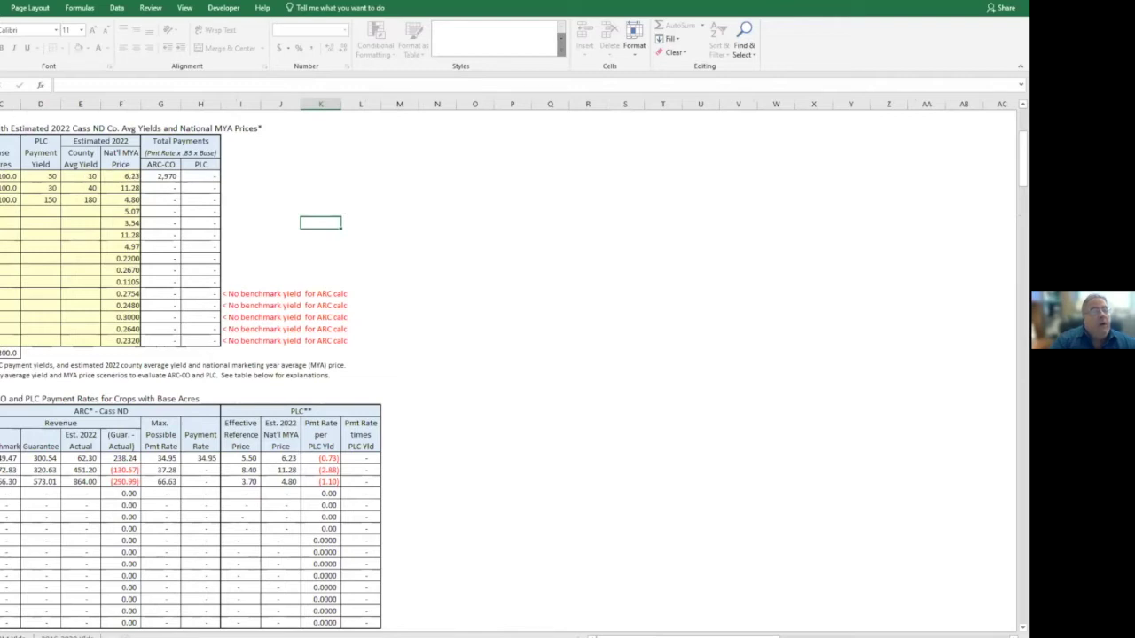
{"action": "left_click", "coordinate": [89, 176]}
{"action": "type", "text": "70"}
Step: Try a national MYA price of 4 for the first crop, and undo the price change
{"action": "left_click", "coordinate": [129, 177]}
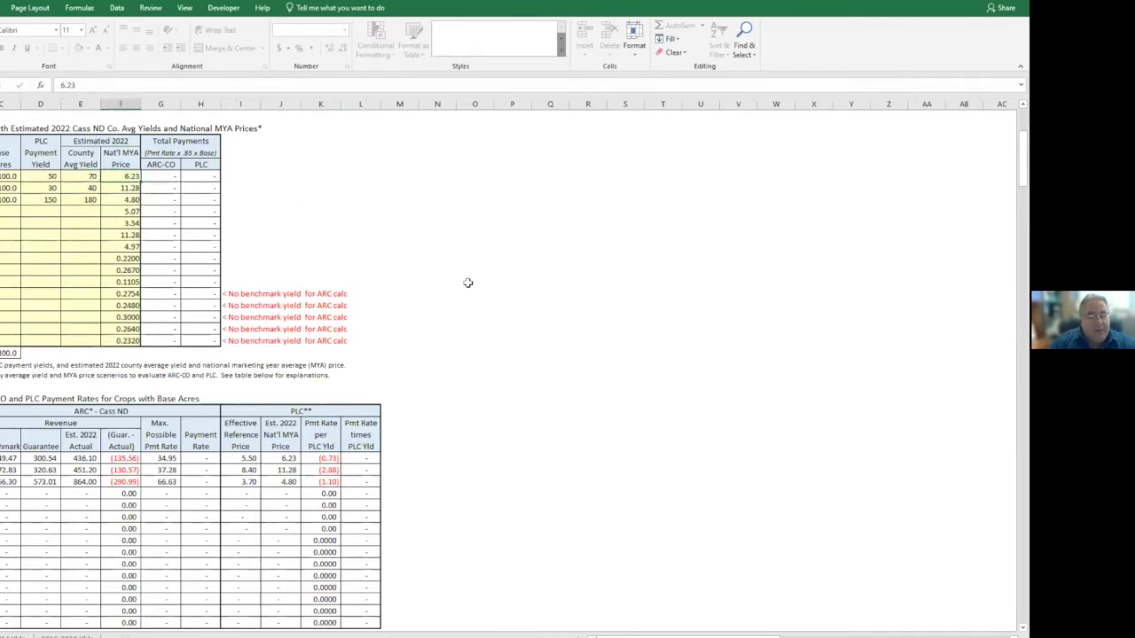
{"action": "type", "text": "4"}
{"action": "left_click", "coordinate": [383, 224]}
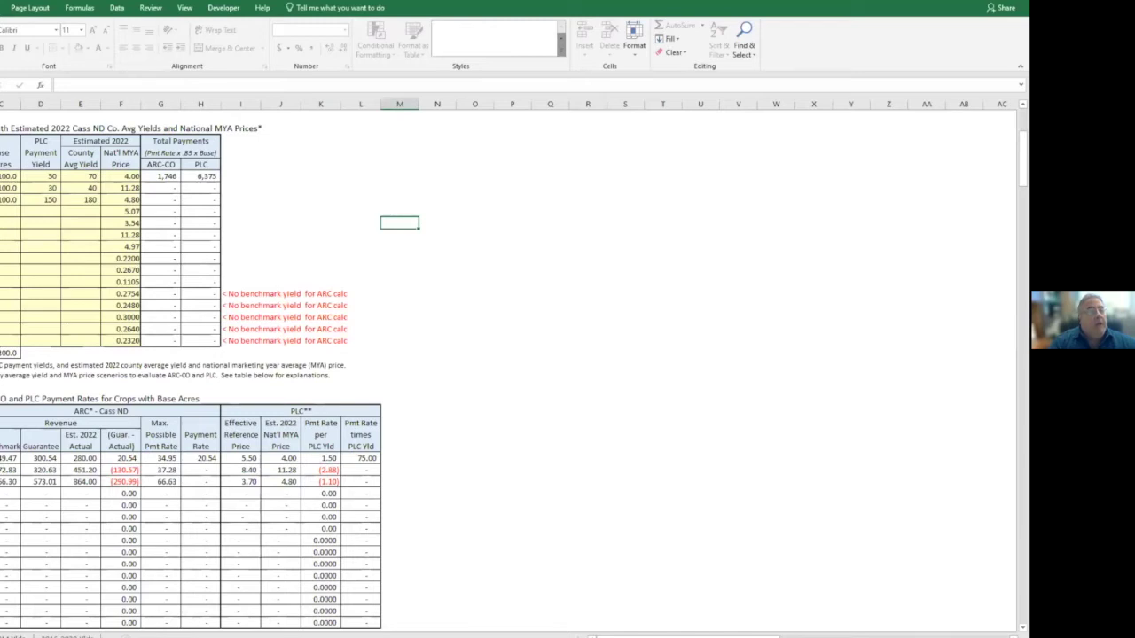
{"action": "key", "text": "ctrl+z"}
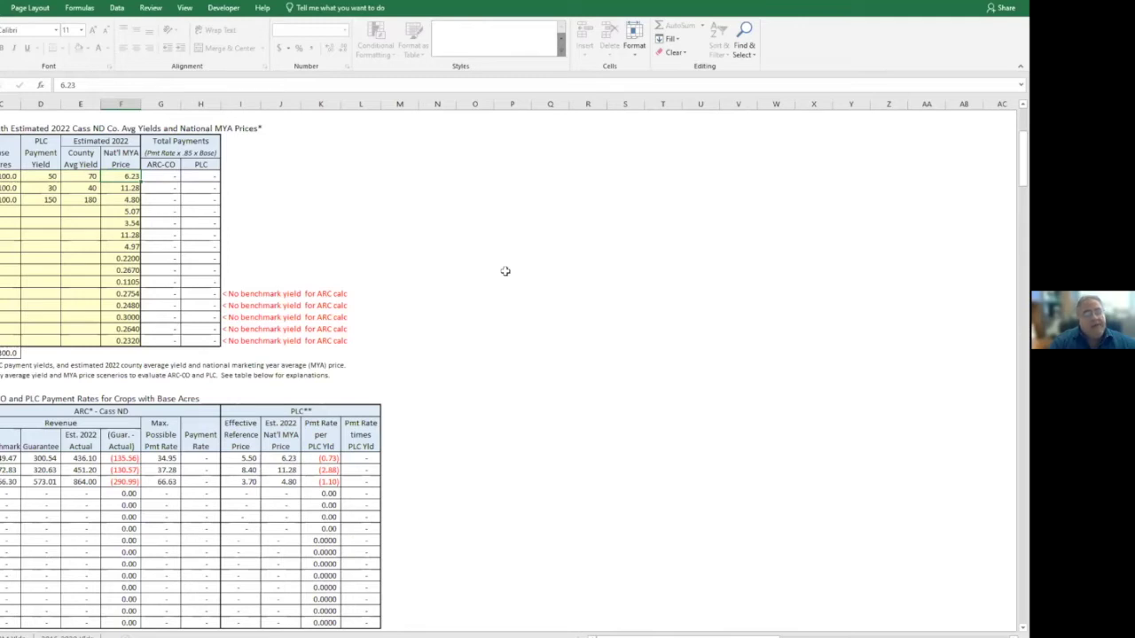
Step: Set the first crop's estimated 2022 county average yield to 10
{"action": "scroll", "coordinate": [504, 270], "scroll_direction": "down", "scroll_amount": 4}
{"action": "scroll", "coordinate": [501, 270], "scroll_direction": "up", "scroll_amount": 6}
{"action": "scroll", "coordinate": [500, 270], "scroll_direction": "up", "scroll_amount": 4}
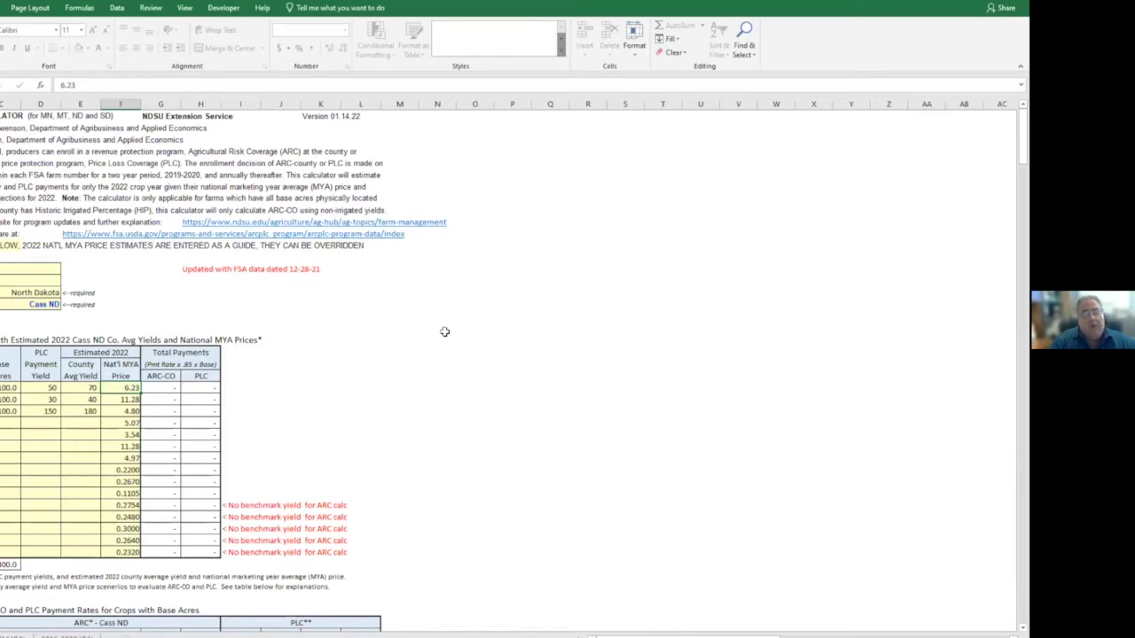
{"action": "scroll", "coordinate": [470, 349], "scroll_direction": "down", "scroll_amount": 2}
{"action": "scroll", "coordinate": [470, 349], "scroll_direction": "down", "scroll_amount": 6}
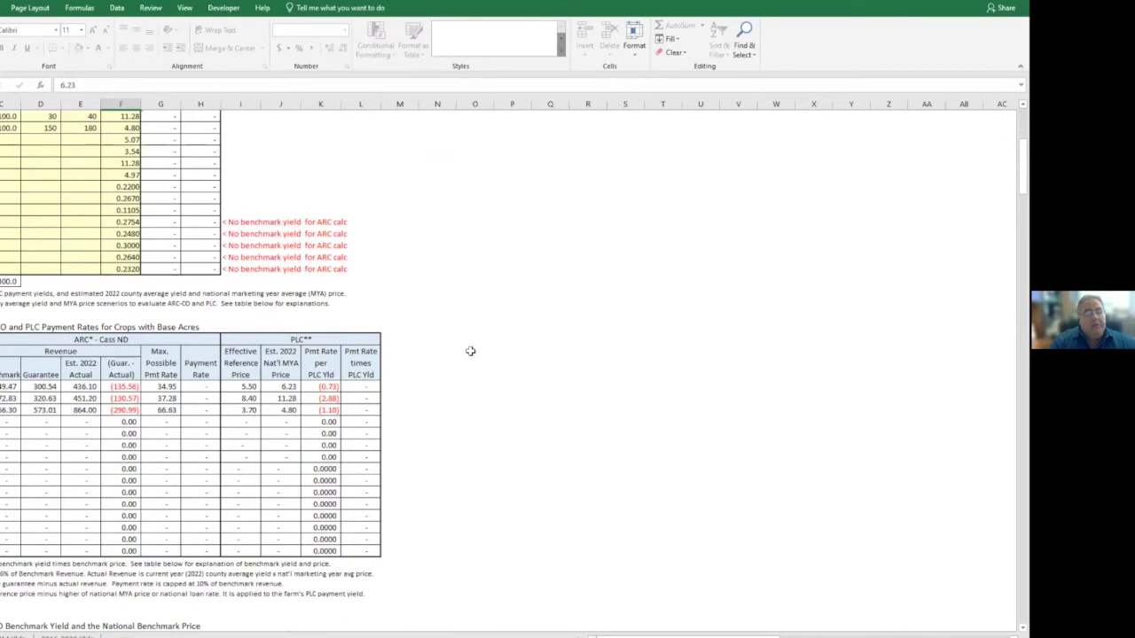
{"action": "scroll", "coordinate": [470, 350], "scroll_direction": "up", "scroll_amount": 4}
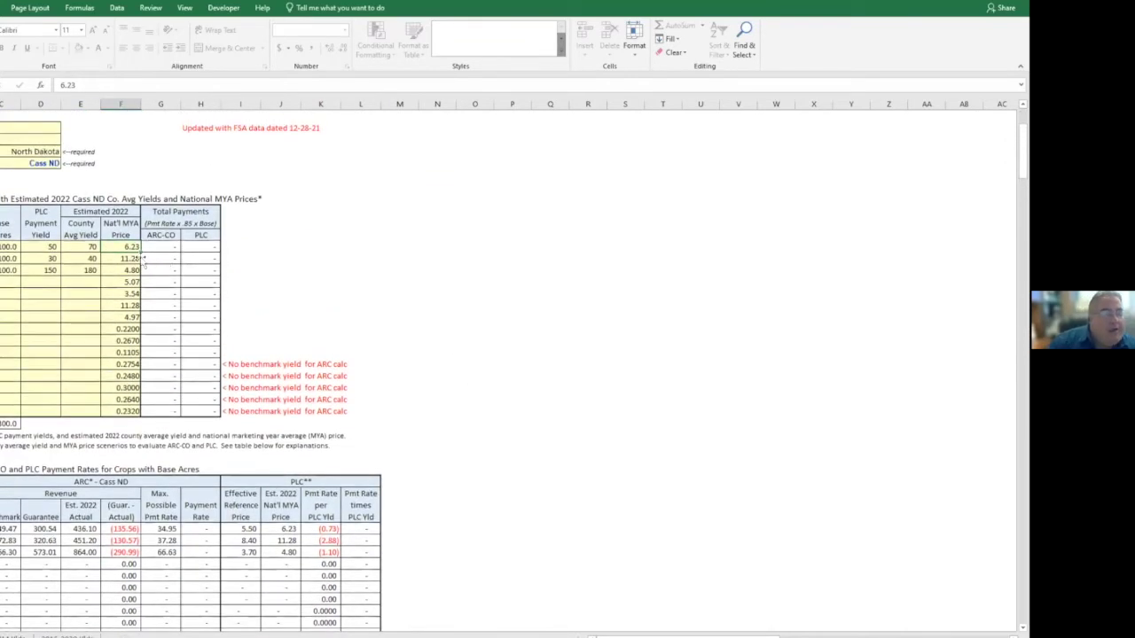
{"action": "left_click", "coordinate": [83, 247]}
{"action": "type", "text": "10"}
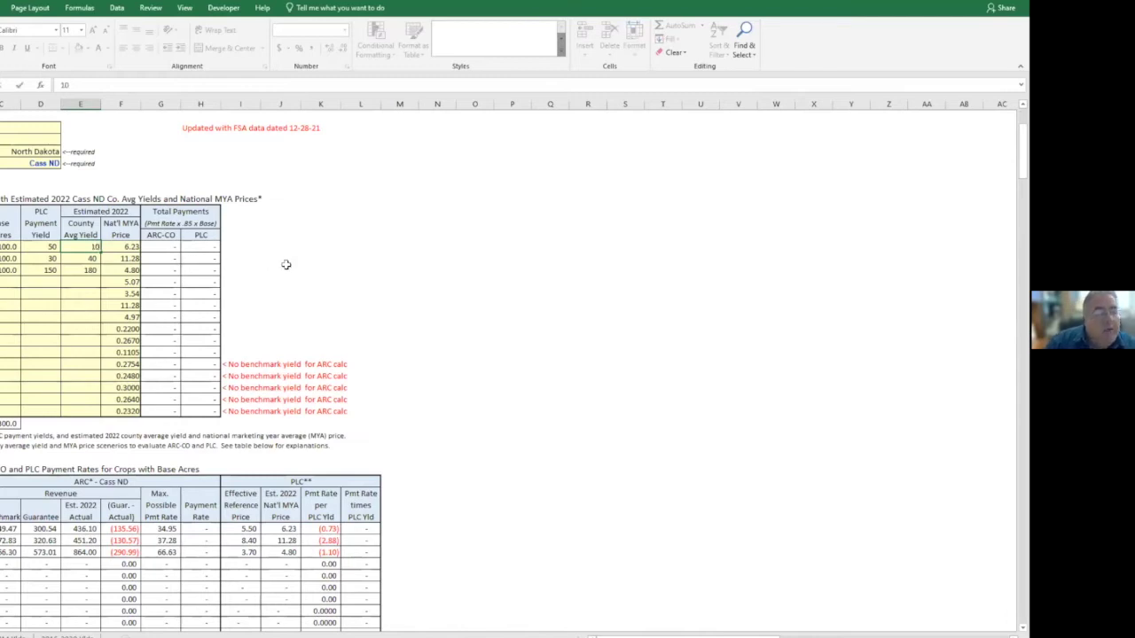
{"action": "left_click", "coordinate": [286, 264]}
{"action": "scroll", "coordinate": [396, 306], "scroll_direction": "down", "scroll_amount": 2}
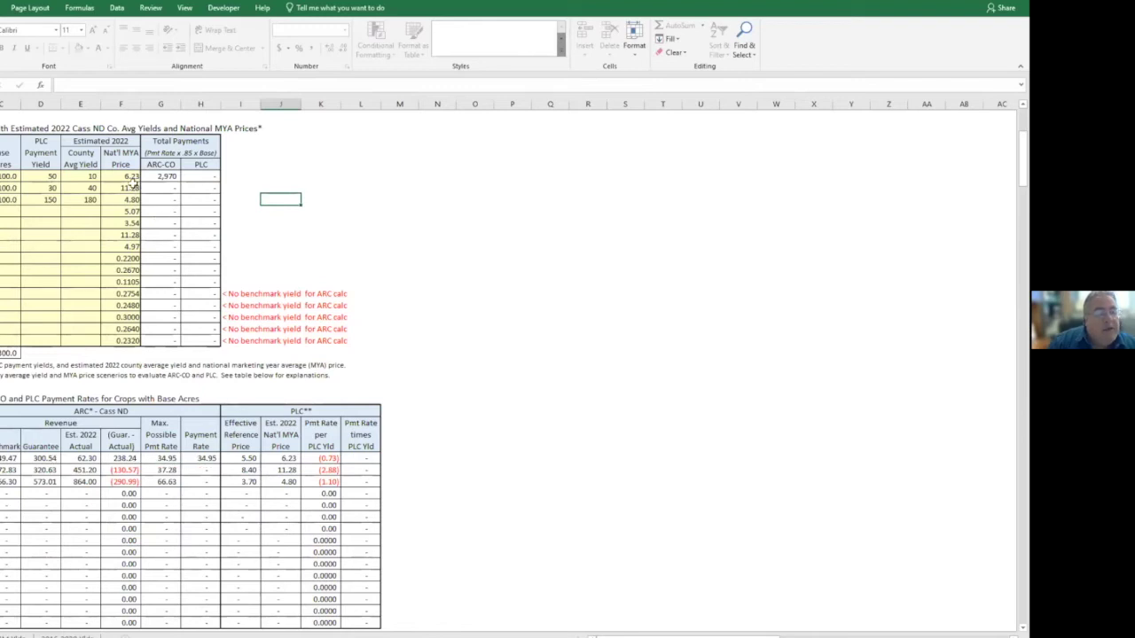
Step: Set the first crop's estimated 2022 national MYA price to 4 to compare ARC-CO and PLC payments
{"action": "left_click", "coordinate": [131, 182]}
{"action": "type", "text": "4"}
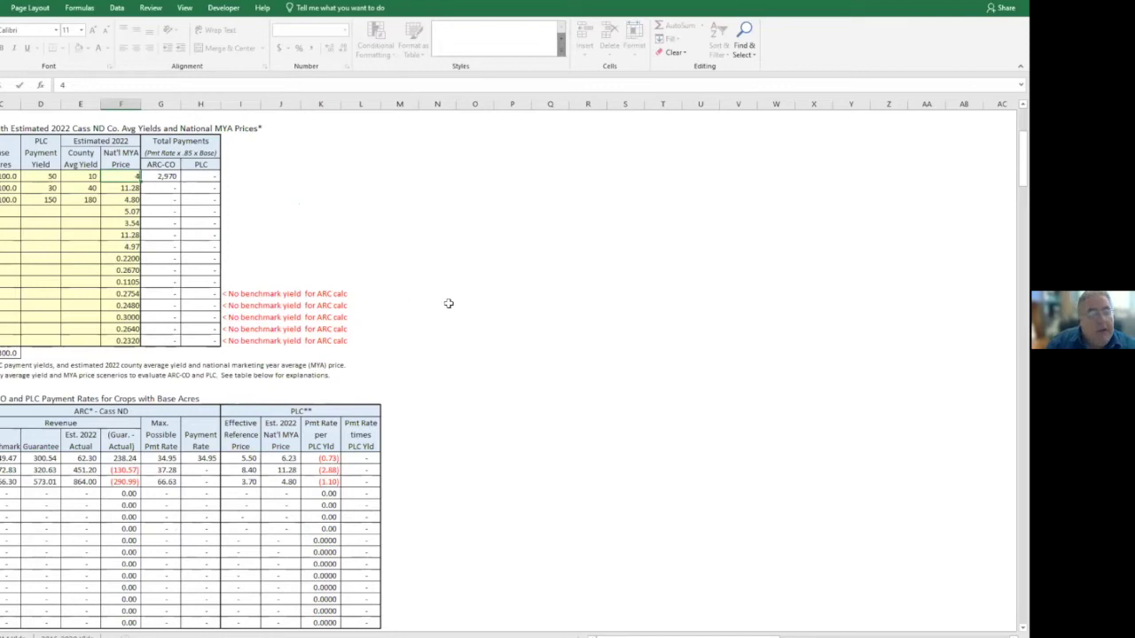
{"action": "left_click", "coordinate": [449, 303]}
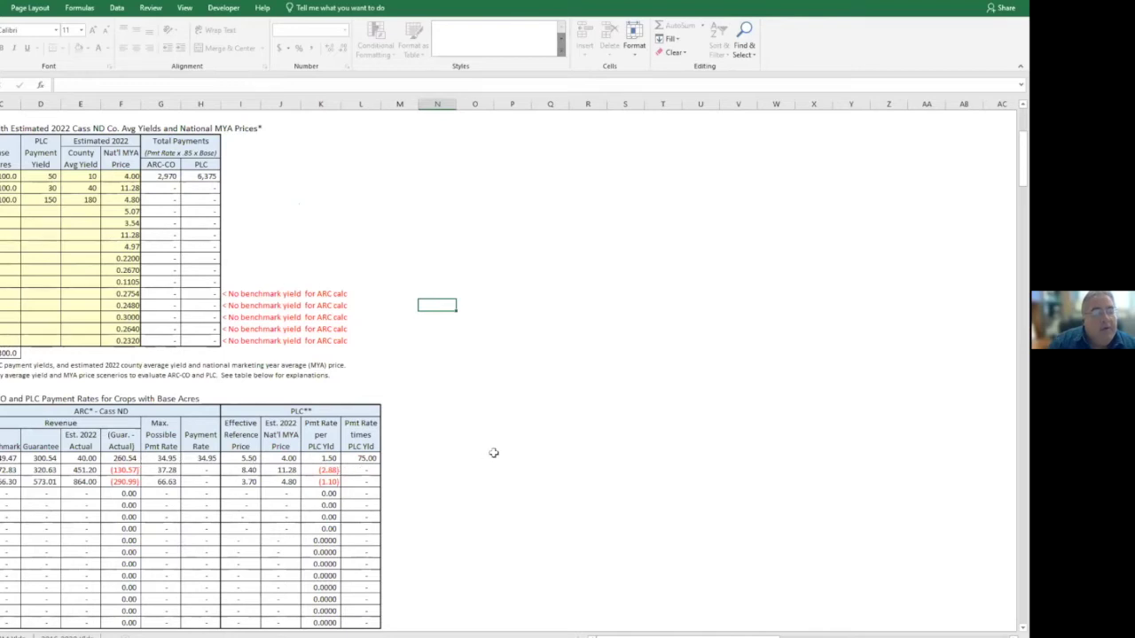
{"action": "scroll", "coordinate": [523, 407], "scroll_direction": "up", "scroll_amount": 3}
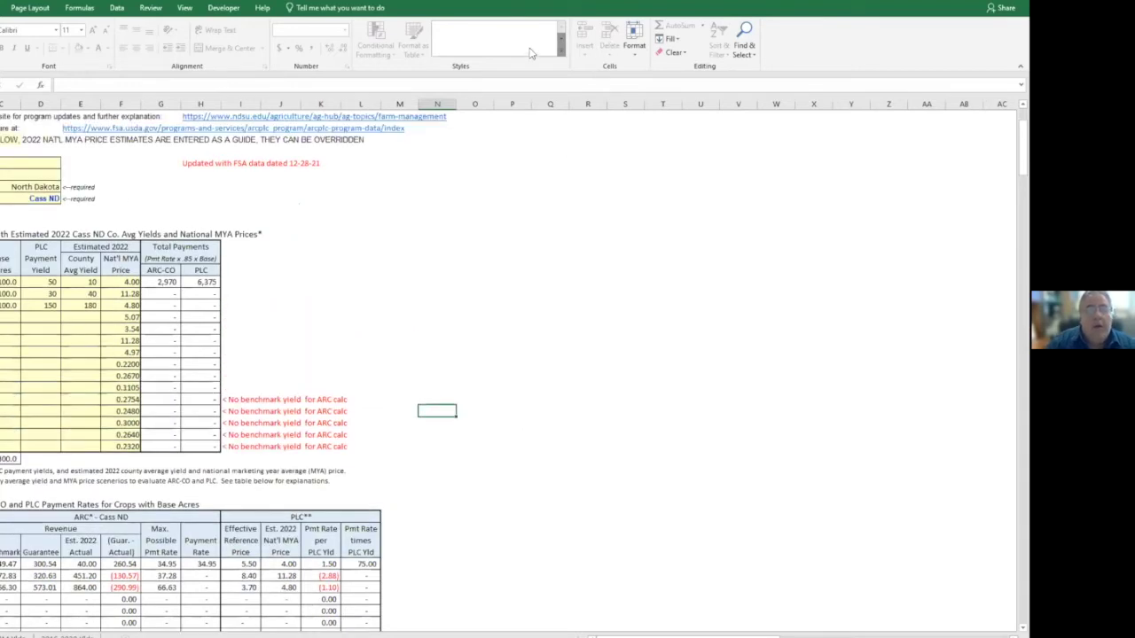
{"action": "scroll", "coordinate": [511, 175], "scroll_direction": "up", "scroll_amount": 2}
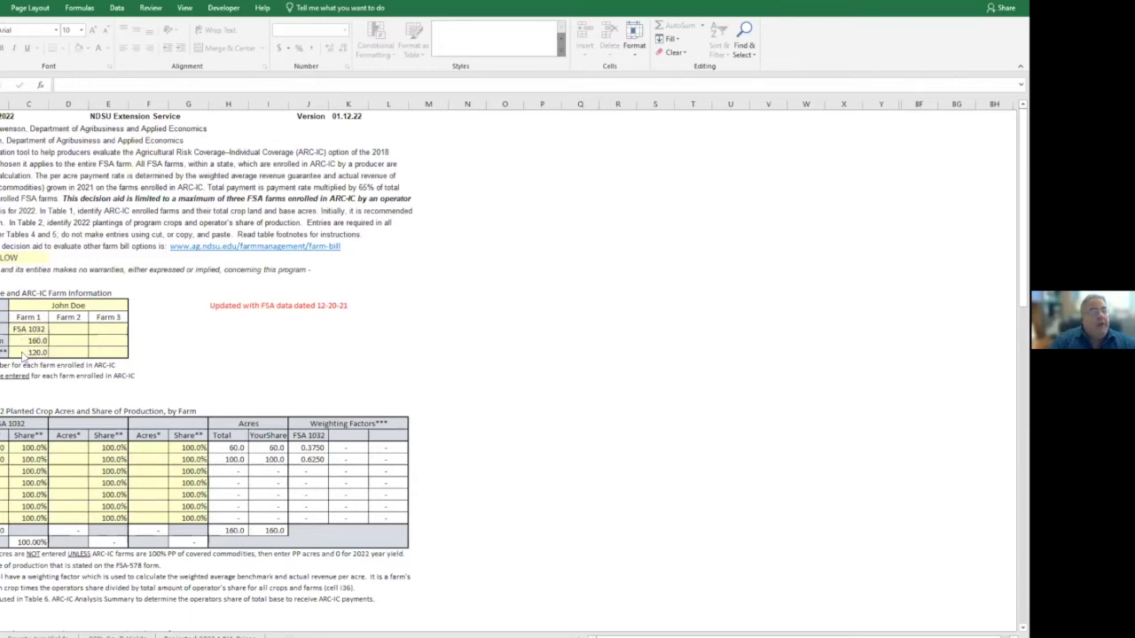
Step: Review the ARC-IC decision aid's farm information, planted acres and shares, MYA prices, farm yields and benchmark revenue tables
{"action": "scroll", "coordinate": [509, 331], "scroll_direction": "down", "scroll_amount": 1}
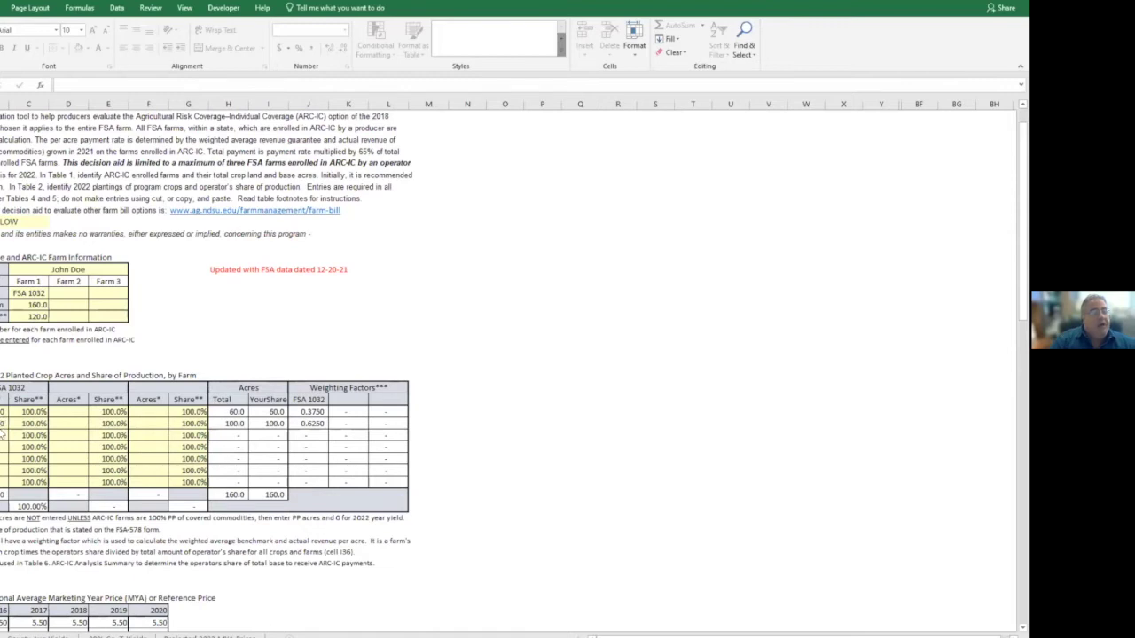
{"action": "scroll", "coordinate": [479, 400], "scroll_direction": "down", "scroll_amount": 5}
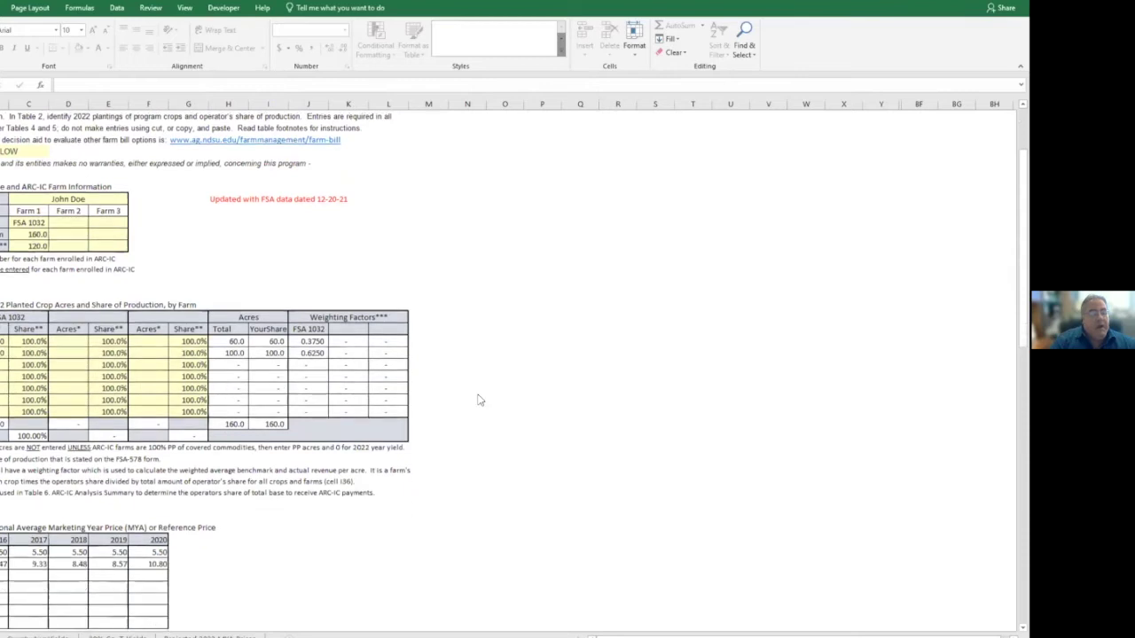
{"action": "scroll", "coordinate": [298, 435], "scroll_direction": "down", "scroll_amount": 1}
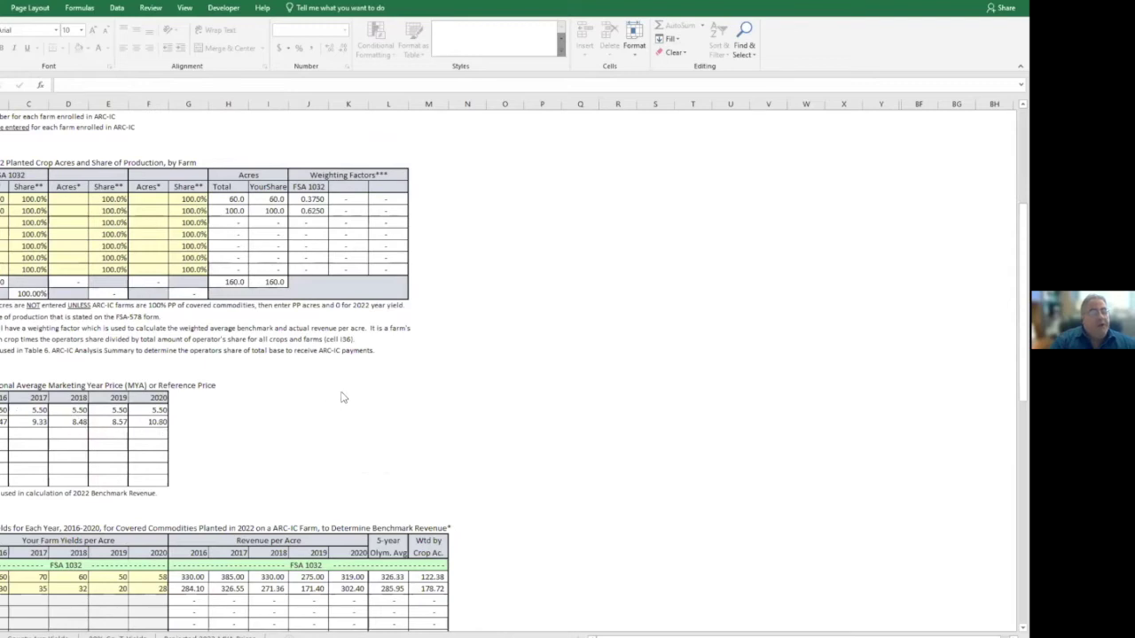
{"action": "scroll", "coordinate": [341, 394], "scroll_direction": "down", "scroll_amount": 4}
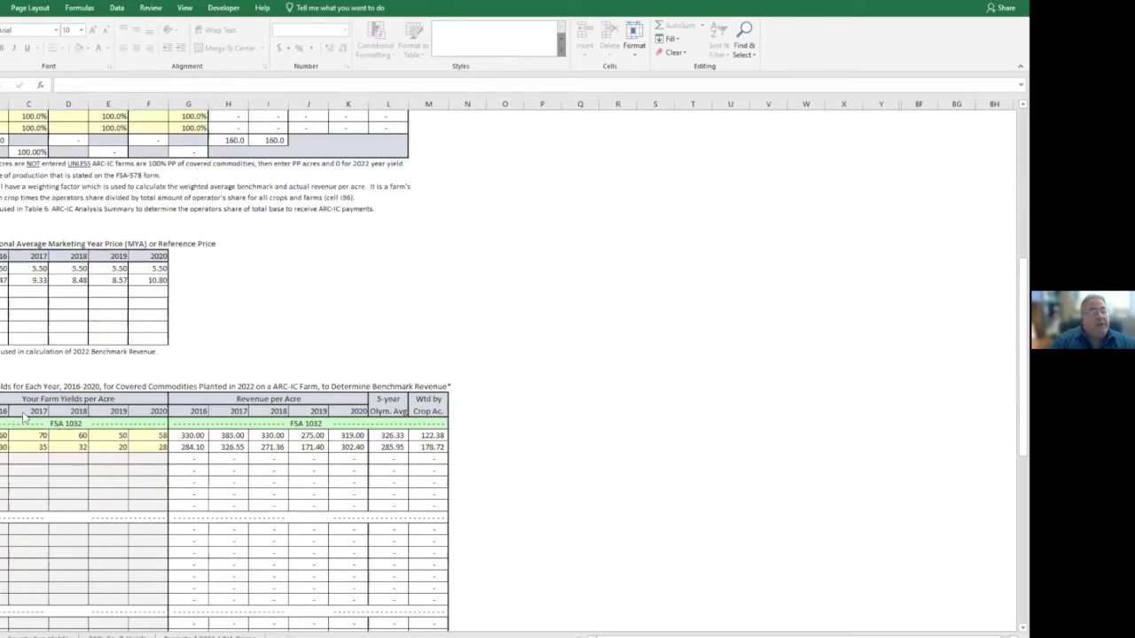
{"action": "scroll", "coordinate": [108, 417], "scroll_direction": "down", "scroll_amount": 1}
{"action": "scroll", "coordinate": [108, 417], "scroll_direction": "down", "scroll_amount": 5}
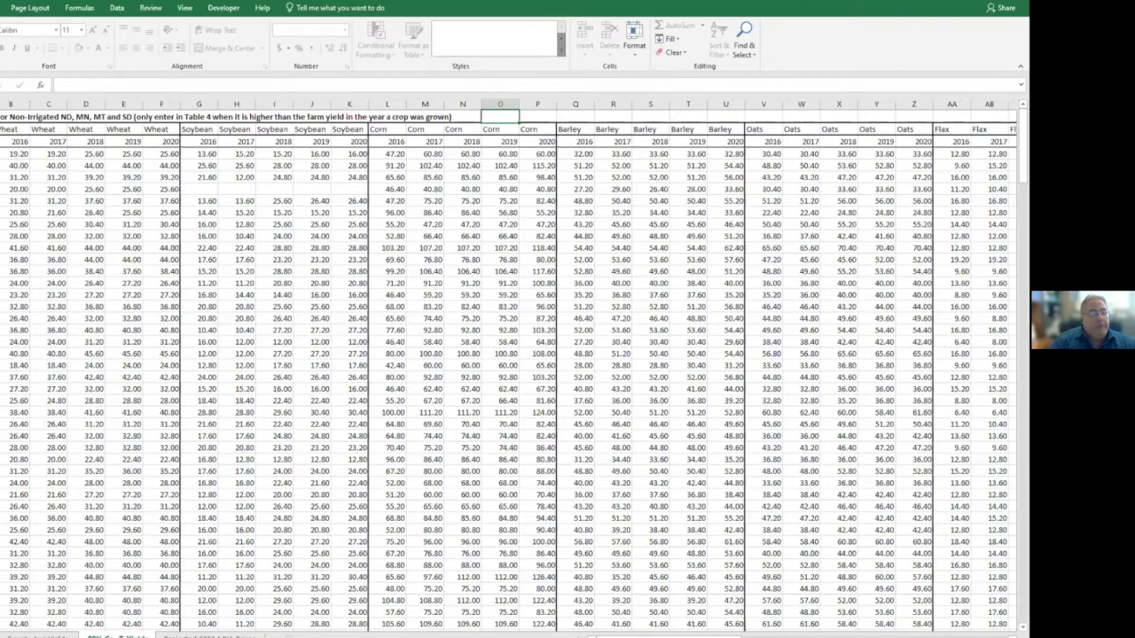
Step: Look back at the ARC-IC benchmark revenue table and view the county average yields worksheet for years a crop was not grown
{"action": "left_click", "coordinate": [26, 636]}
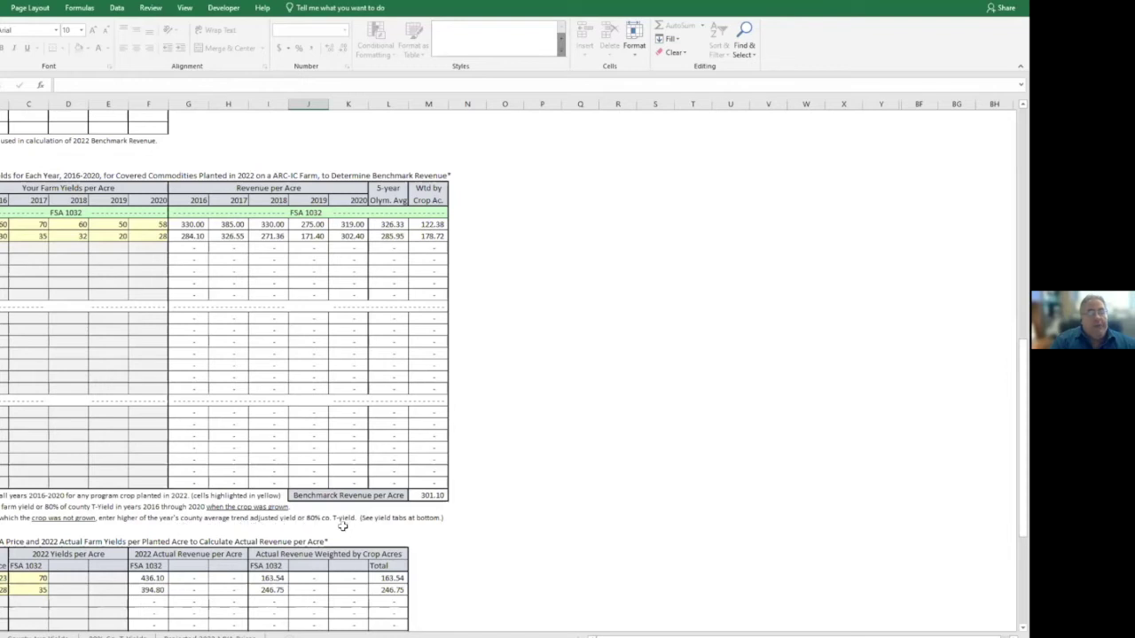
{"action": "left_click", "coordinate": [117, 636]}
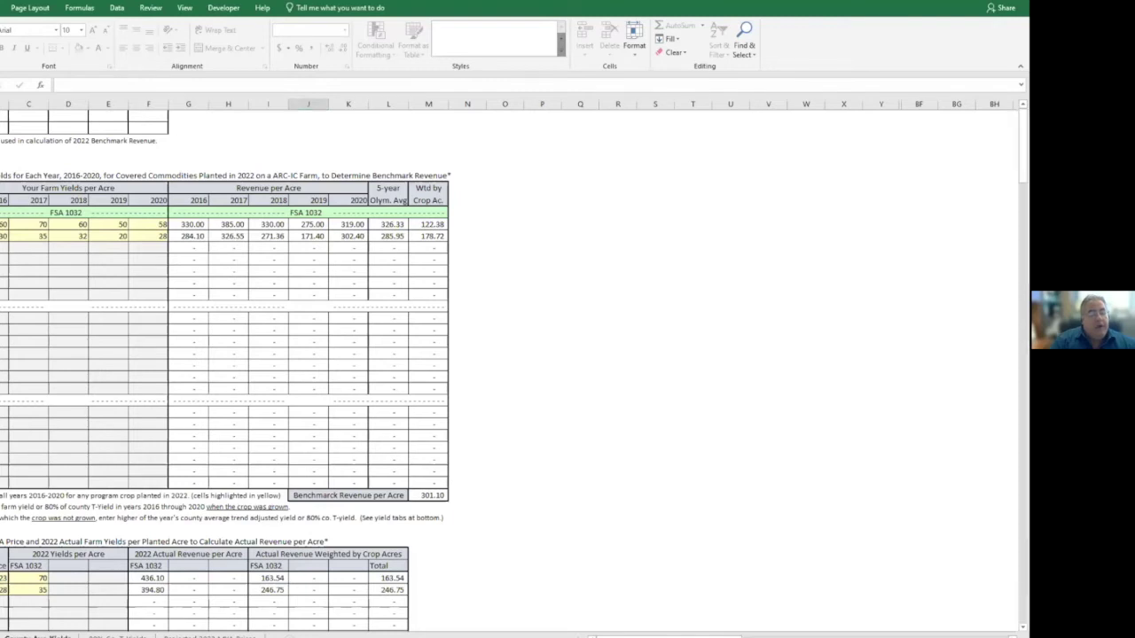
{"action": "key", "text": "ctrl+Page_Down"}
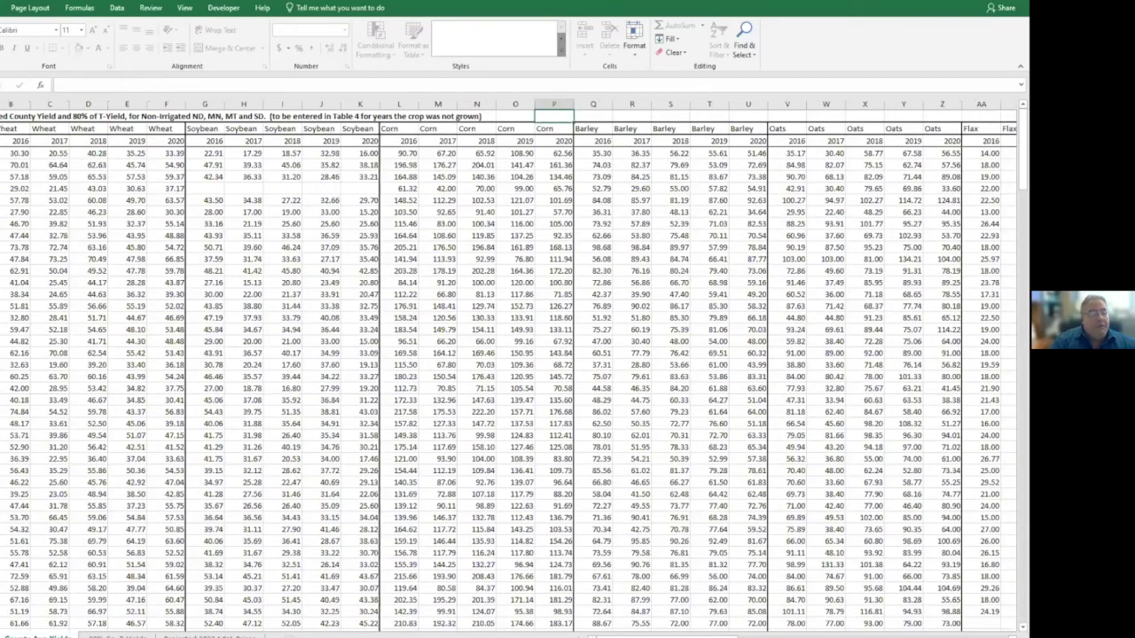
Step: Return to the ARC-IC worksheet and review the benchmark revenue, 2022 actual revenue and analysis summary tables
{"action": "key", "text": "ctrl+Page_Up"}
{"action": "scroll", "coordinate": [66, 385], "scroll_direction": "down", "scroll_amount": 5}
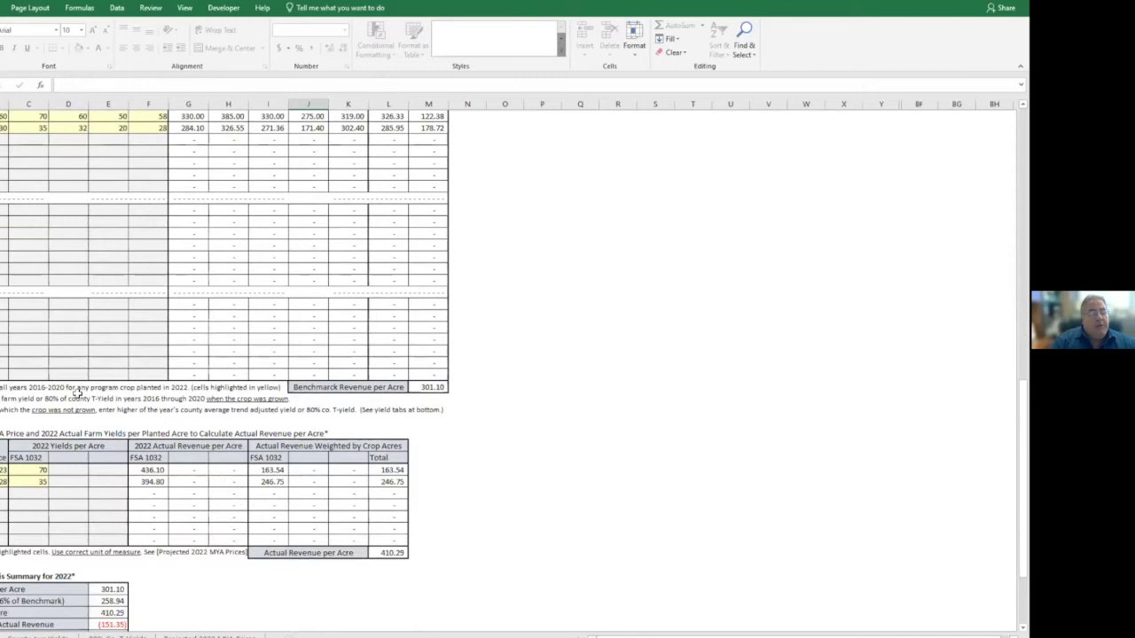
{"action": "scroll", "coordinate": [77, 394], "scroll_direction": "up", "scroll_amount": 4}
{"action": "scroll", "coordinate": [77, 393], "scroll_direction": "up", "scroll_amount": 2}
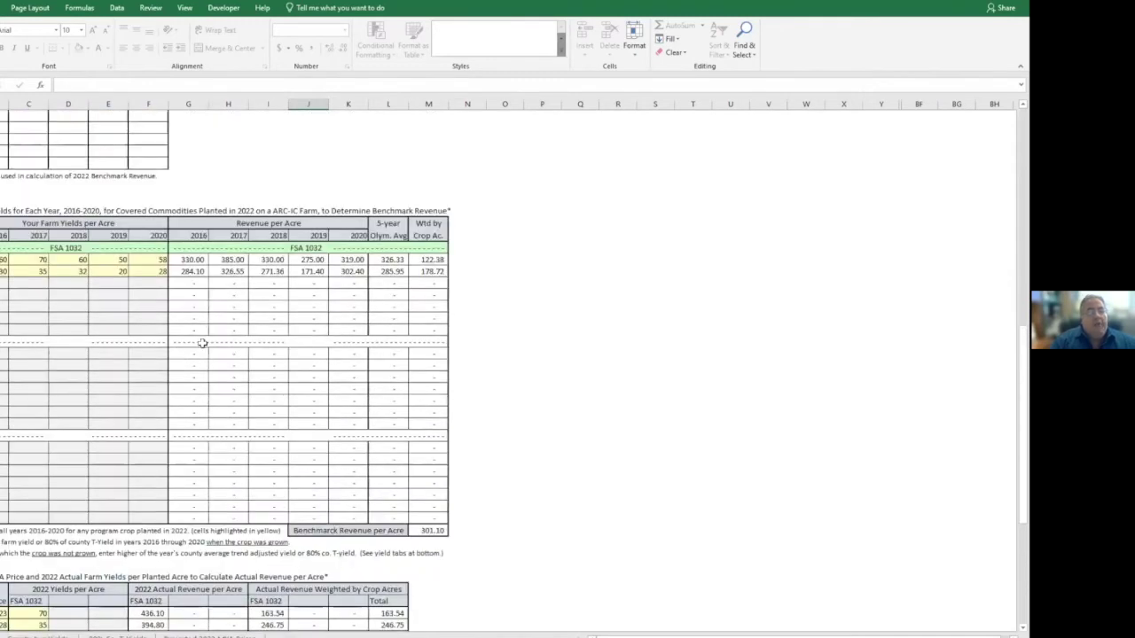
{"action": "scroll", "coordinate": [552, 338], "scroll_direction": "down", "scroll_amount": 4}
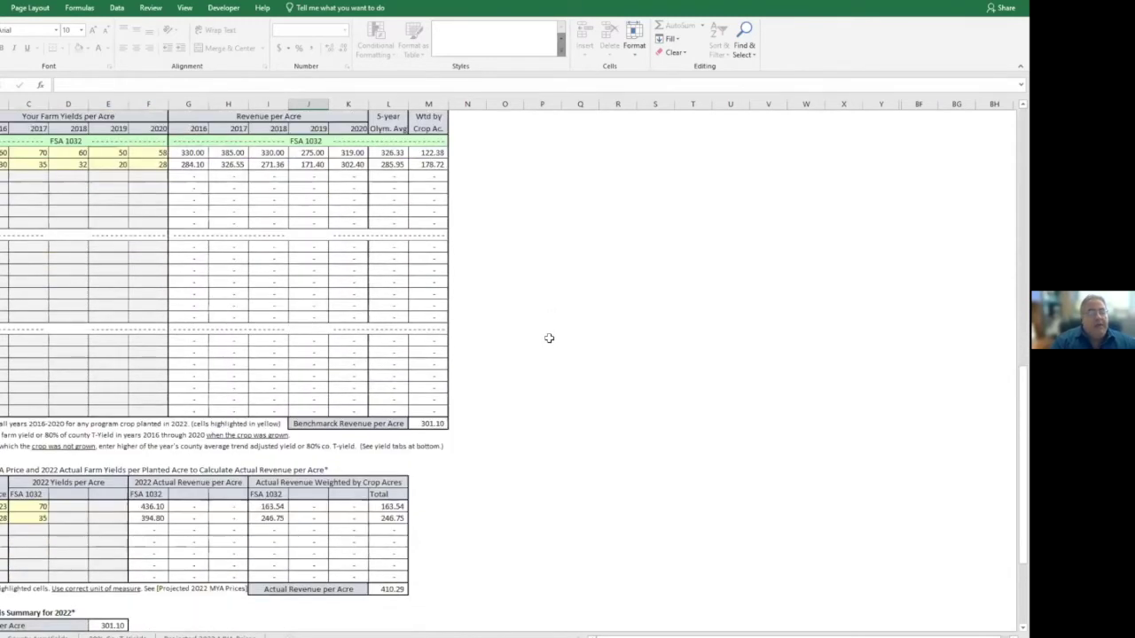
{"action": "scroll", "coordinate": [534, 337], "scroll_direction": "up", "scroll_amount": 7}
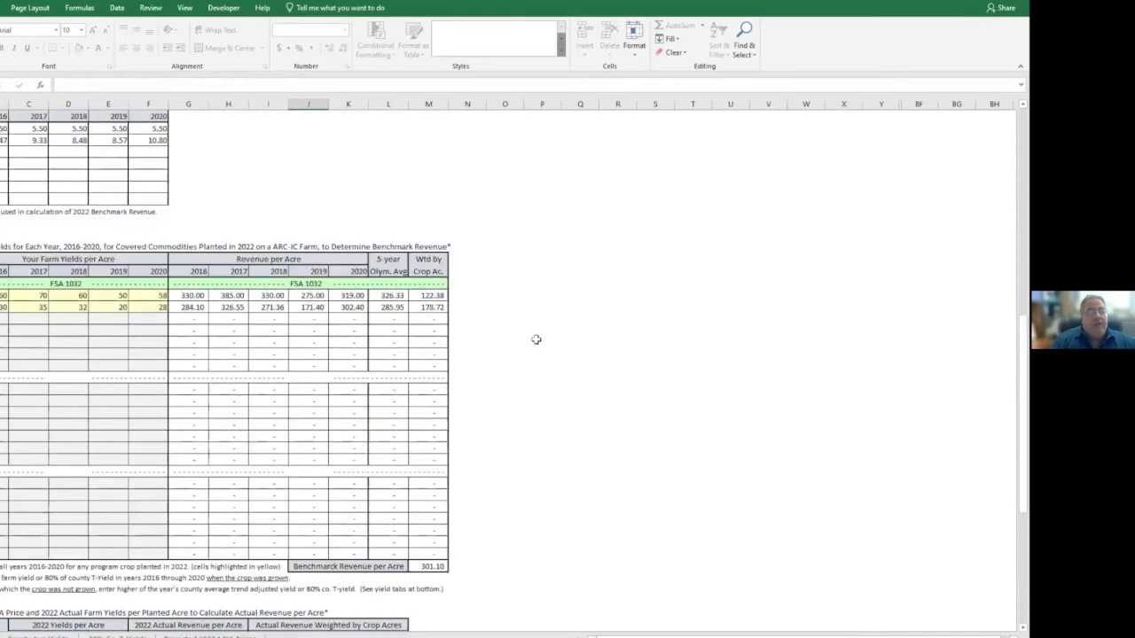
{"action": "scroll", "coordinate": [440, 329], "scroll_direction": "down", "scroll_amount": 12}
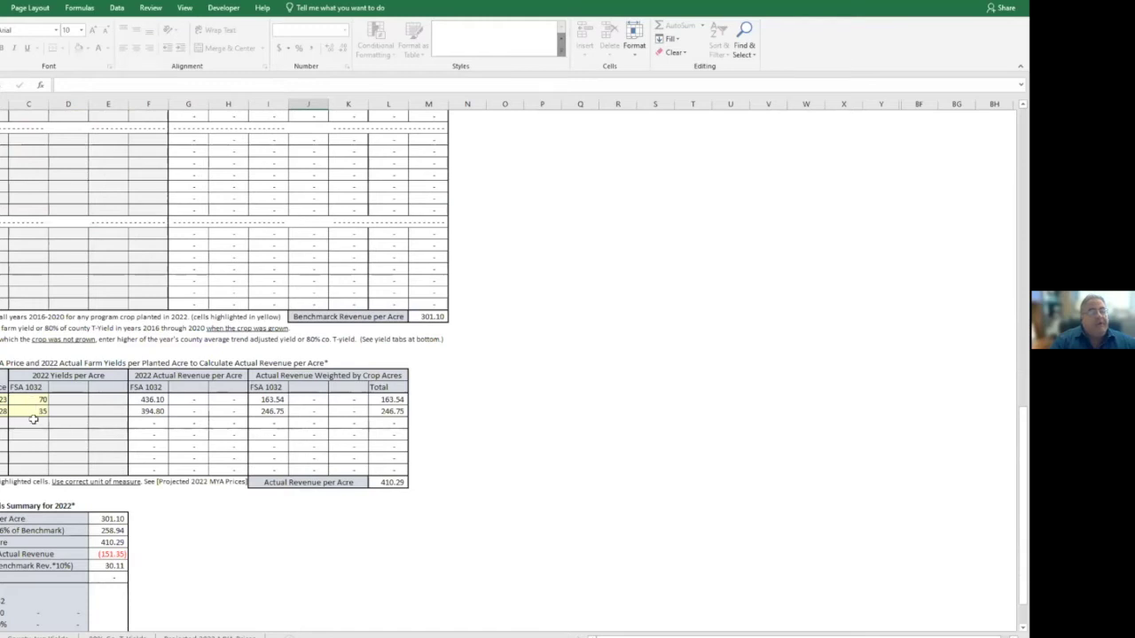
{"action": "scroll", "coordinate": [186, 540], "scroll_direction": "down", "scroll_amount": 2}
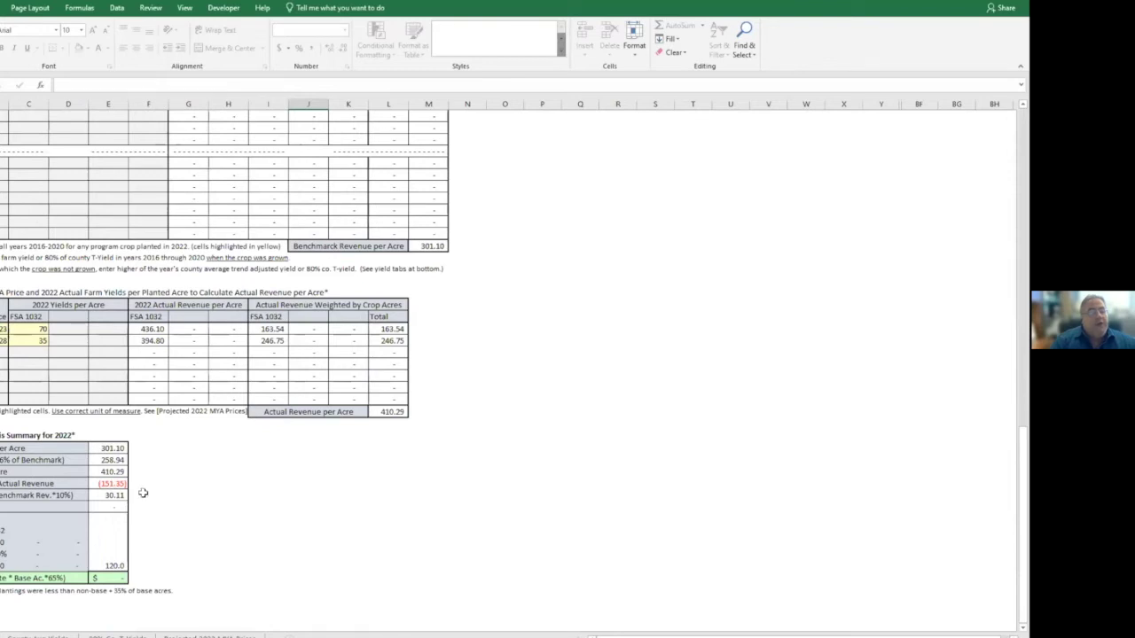
{"action": "scroll", "coordinate": [143, 493], "scroll_direction": "up", "scroll_amount": 6}
{"action": "scroll", "coordinate": [146, 452], "scroll_direction": "down", "scroll_amount": 6}
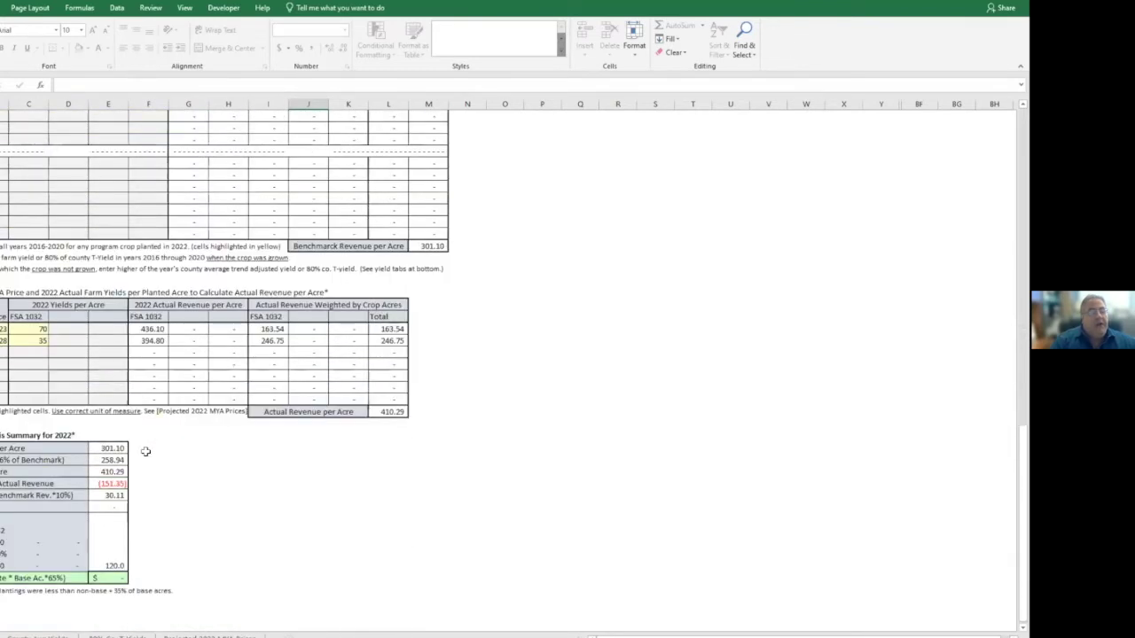
Step: Set the first crop's 2022 farm yield to 10 for FSA 1032 in the actual revenue table
{"action": "left_click", "coordinate": [31, 329]}
{"action": "type", "text": "10"}
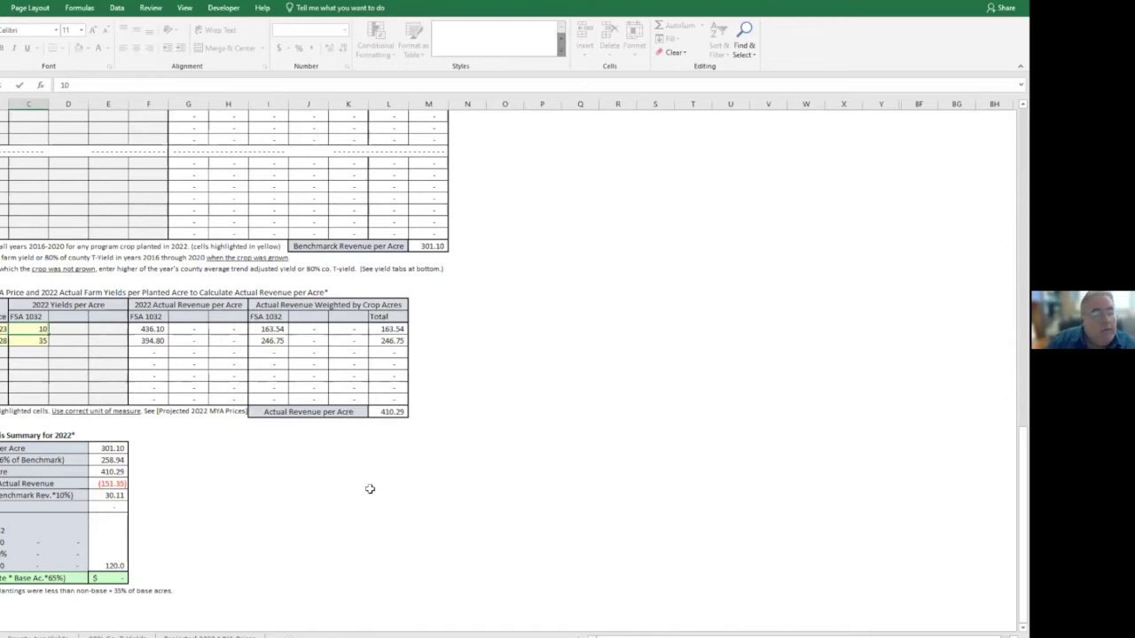
{"action": "left_click", "coordinate": [367, 493]}
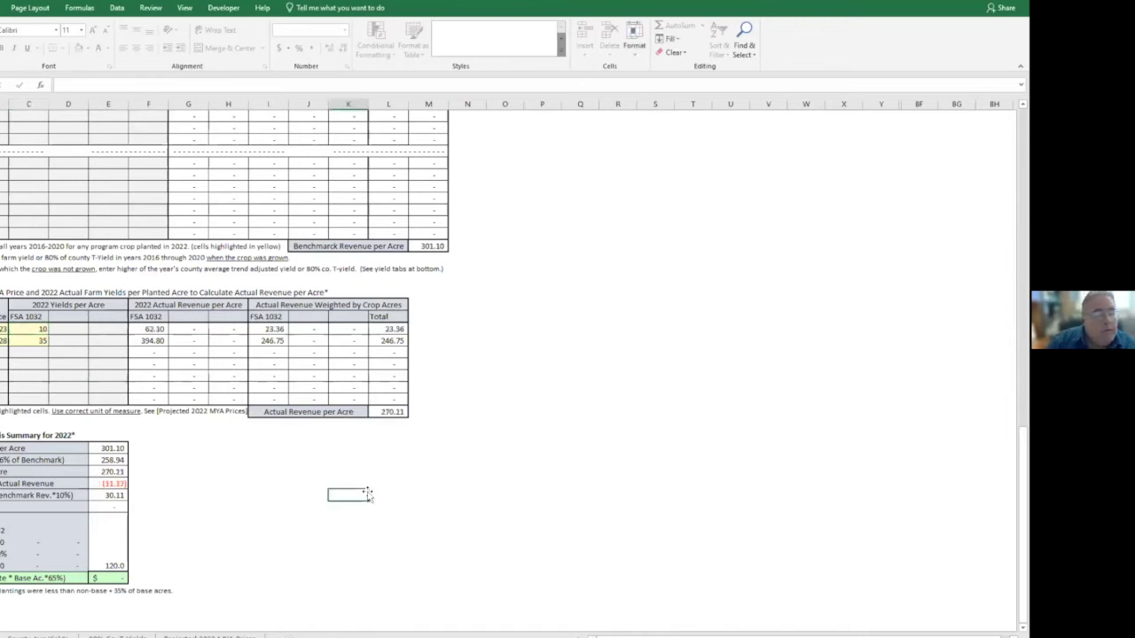
Step: Set the first crop's projected 2022 MYA price to 4 in the ARC-IC actual revenue table
{"action": "key", "text": "Up"}
{"action": "key", "text": "Up"}
{"action": "key", "text": "Left"}
{"action": "key", "text": "Left"}
{"action": "left_click", "coordinate": [3, 329]}
{"action": "type", "text": "4"}
{"action": "left_click", "coordinate": [206, 480]}
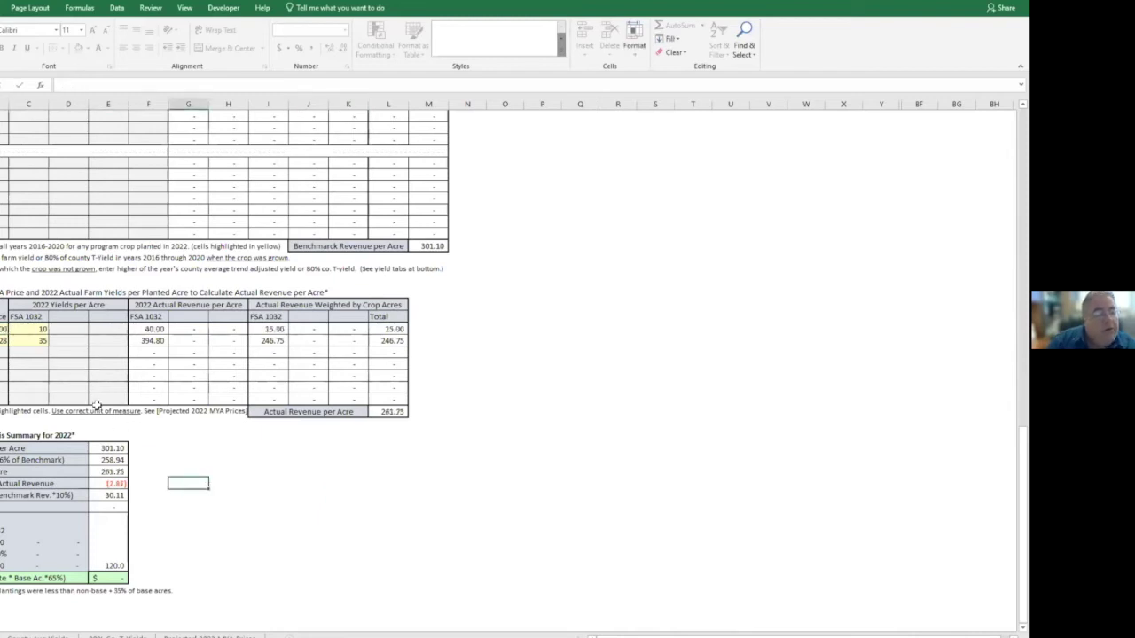
Step: Set the first crop's 2022 yield for FSA 1032 to 0 to test the ARC-IC payment
{"action": "left_click", "coordinate": [36, 329]}
{"action": "type", "text": "0"}
{"action": "left_click", "coordinate": [202, 482]}
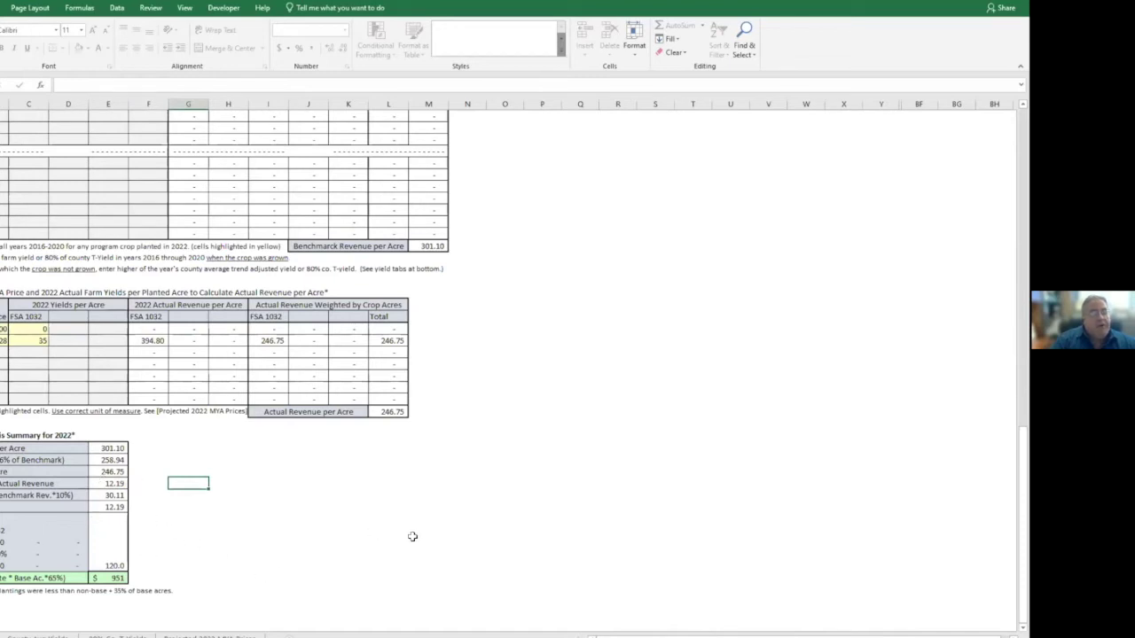
Step: Look back over the ARC-IC planted acres and farm information tables at the start of the worksheet
{"action": "scroll", "coordinate": [522, 421], "scroll_direction": "up", "scroll_amount": 1}
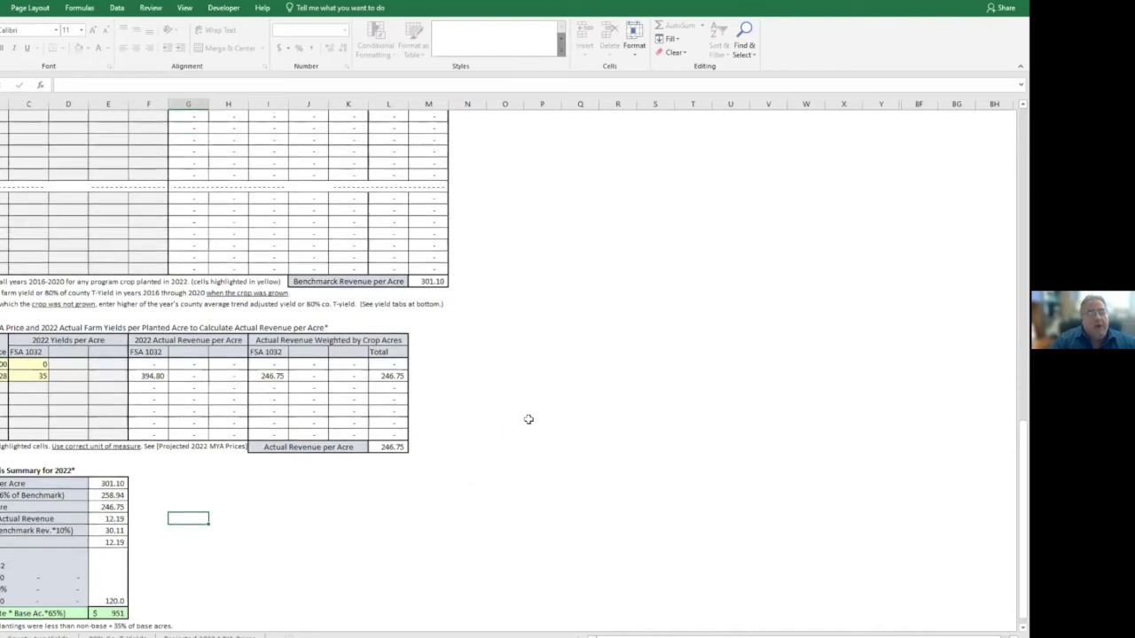
{"action": "scroll", "coordinate": [529, 420], "scroll_direction": "up", "scroll_amount": 15}
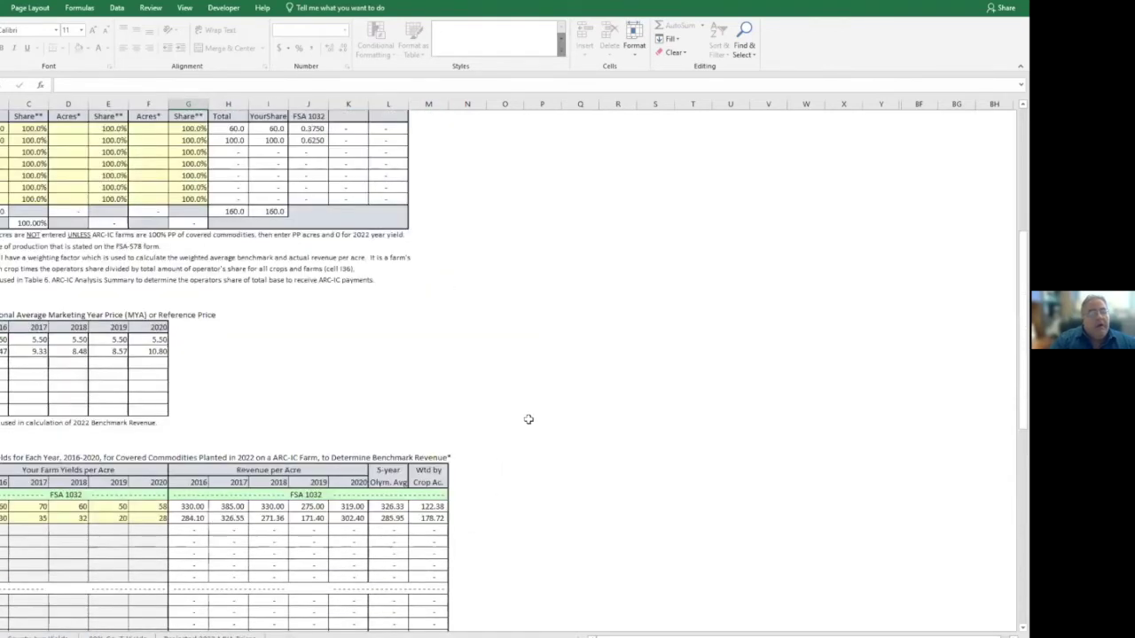
{"action": "scroll", "coordinate": [528, 420], "scroll_direction": "up", "scroll_amount": 5}
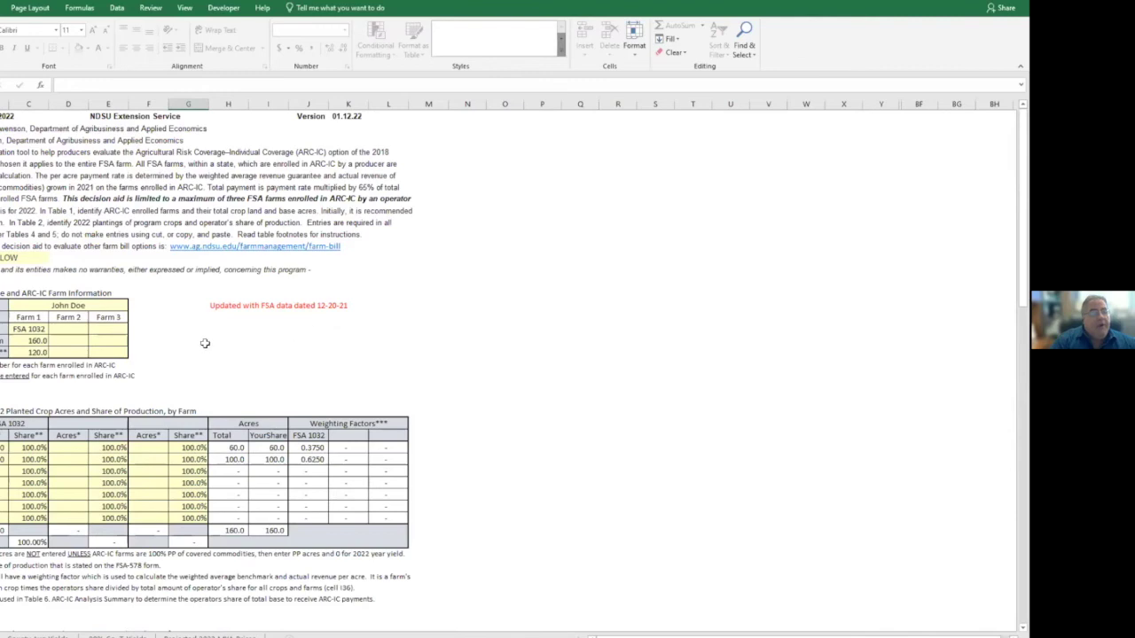